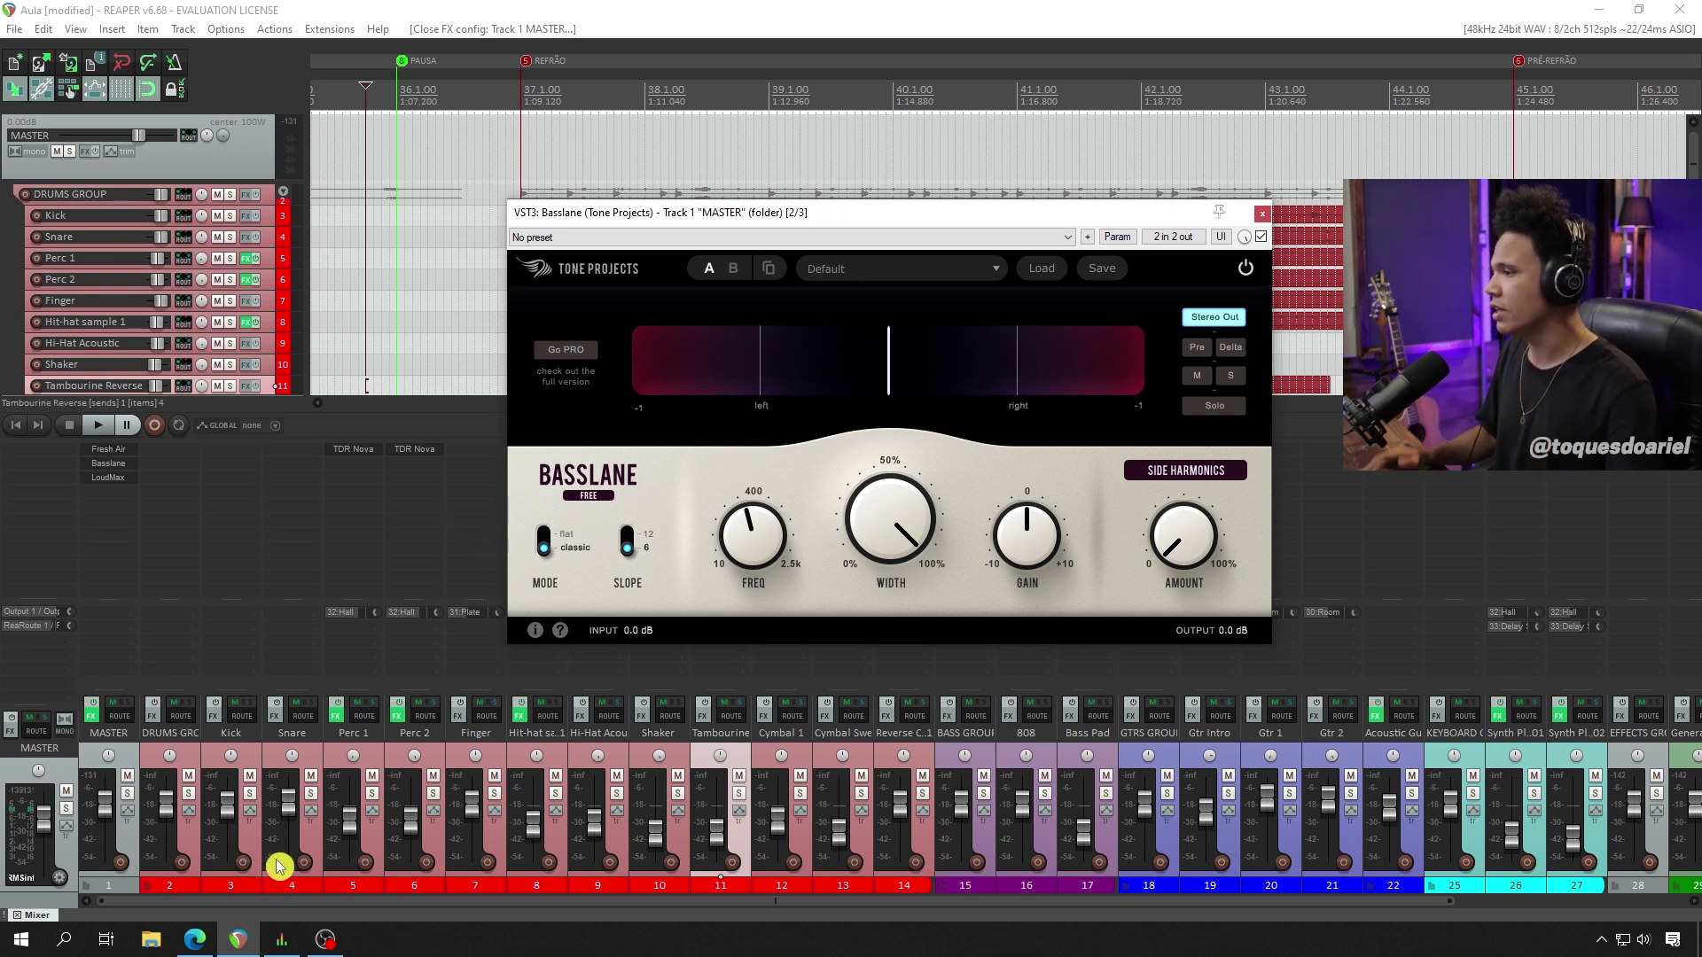
- Switch to the Edge browser and look over the Basslane product page down to its download section
click(214, 937)
key(alt+Left)
scroll(1215, 528, up, 6)
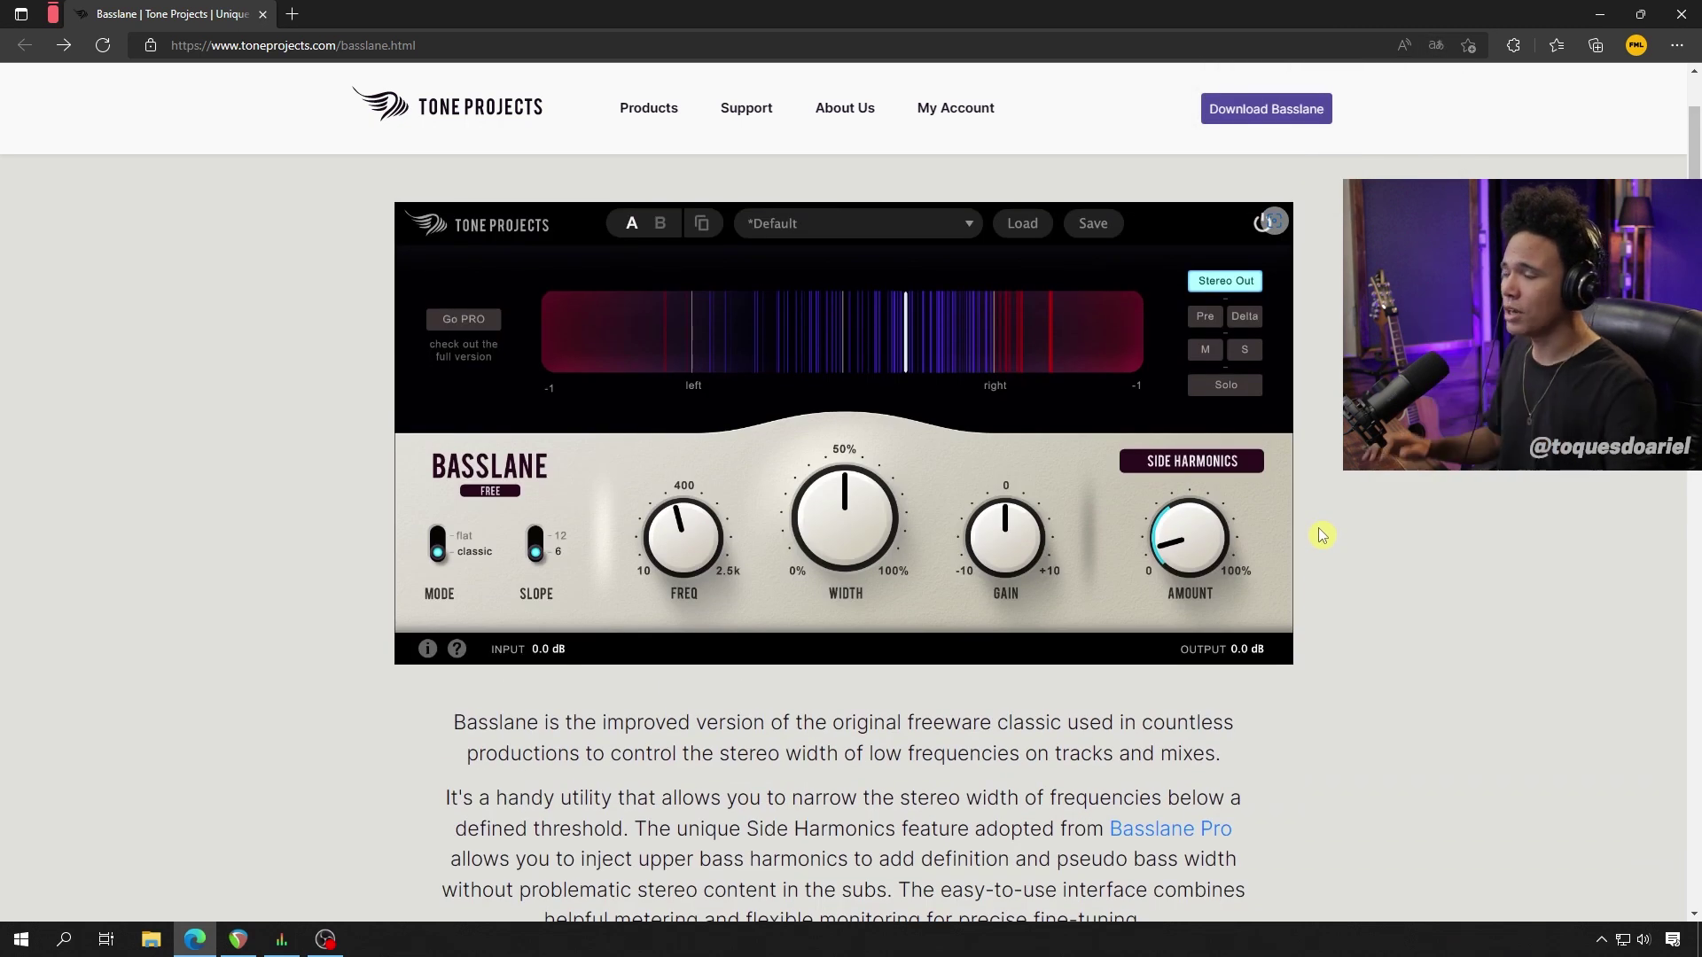
scroll(938, 429, down, 7)
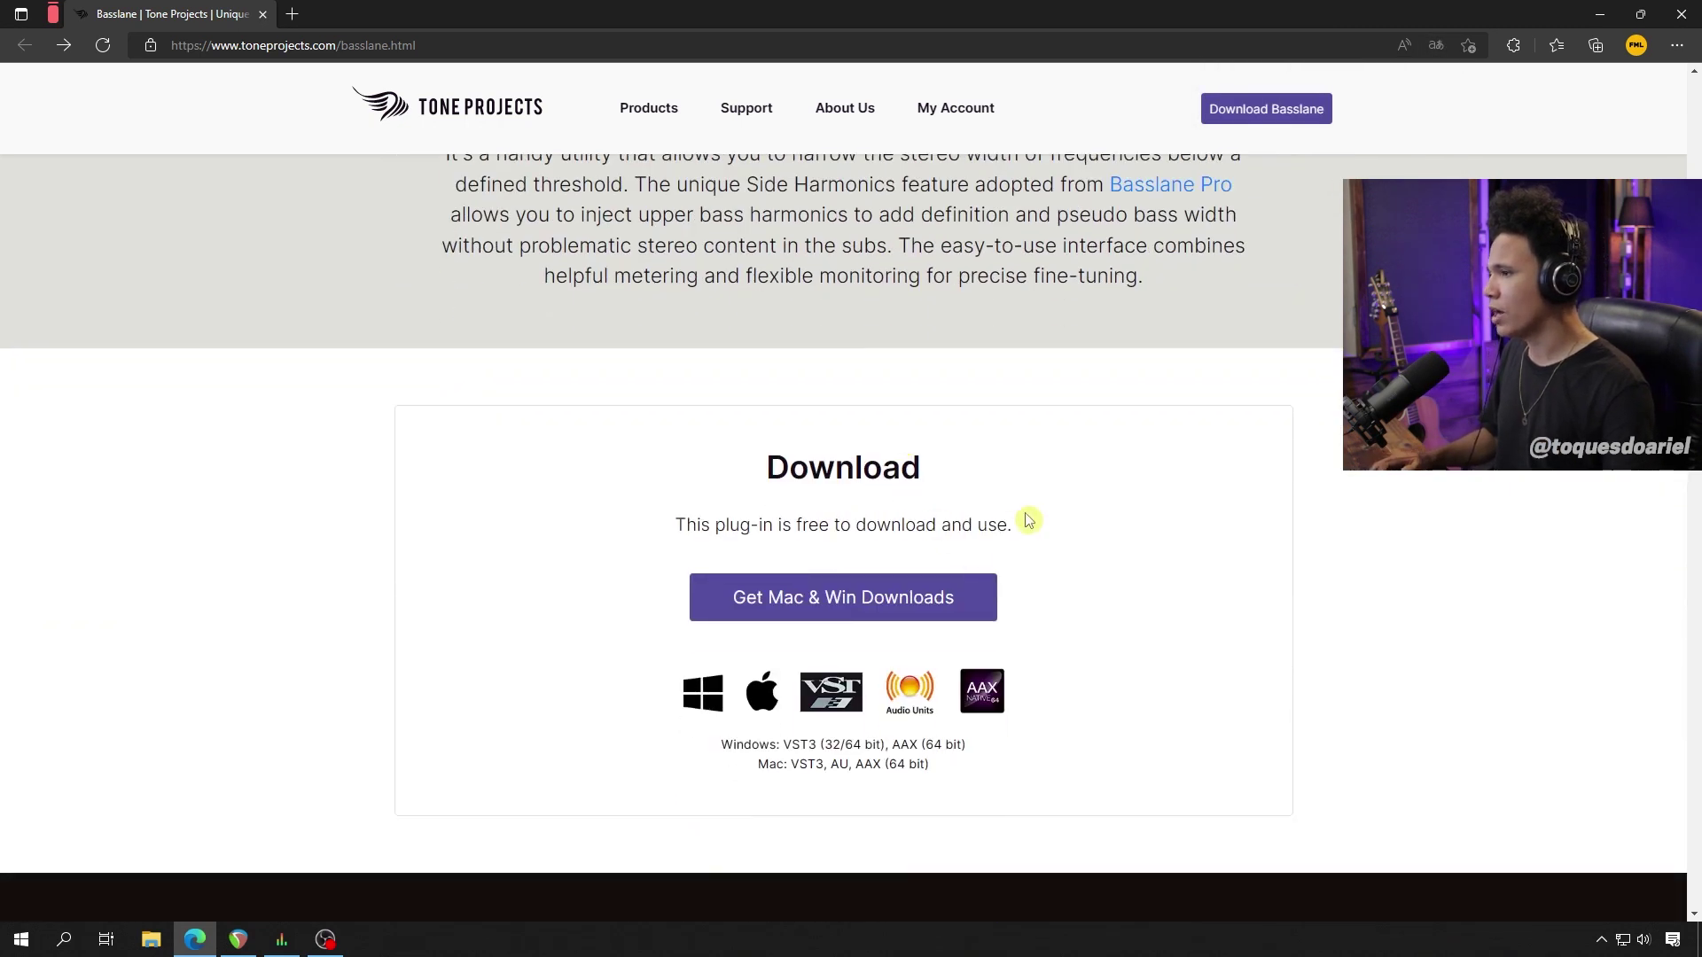
- Open the free Basslane order for Mac and Windows, view its payment information form, and close the form
click(822, 602)
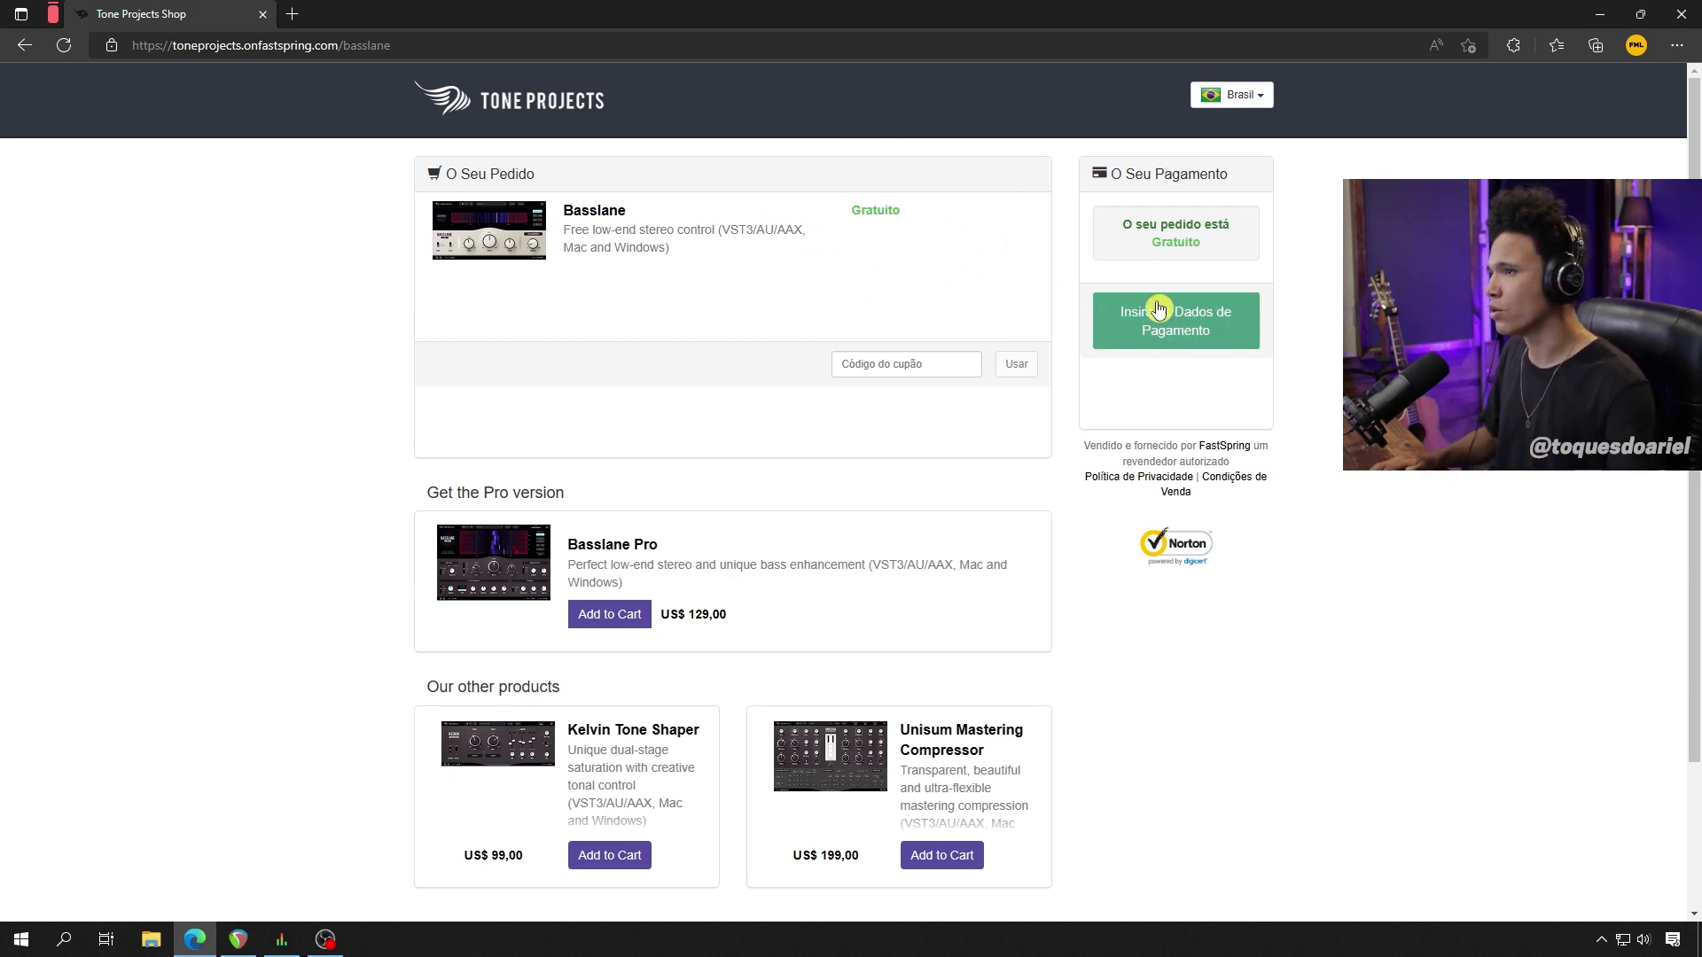
click(1203, 327)
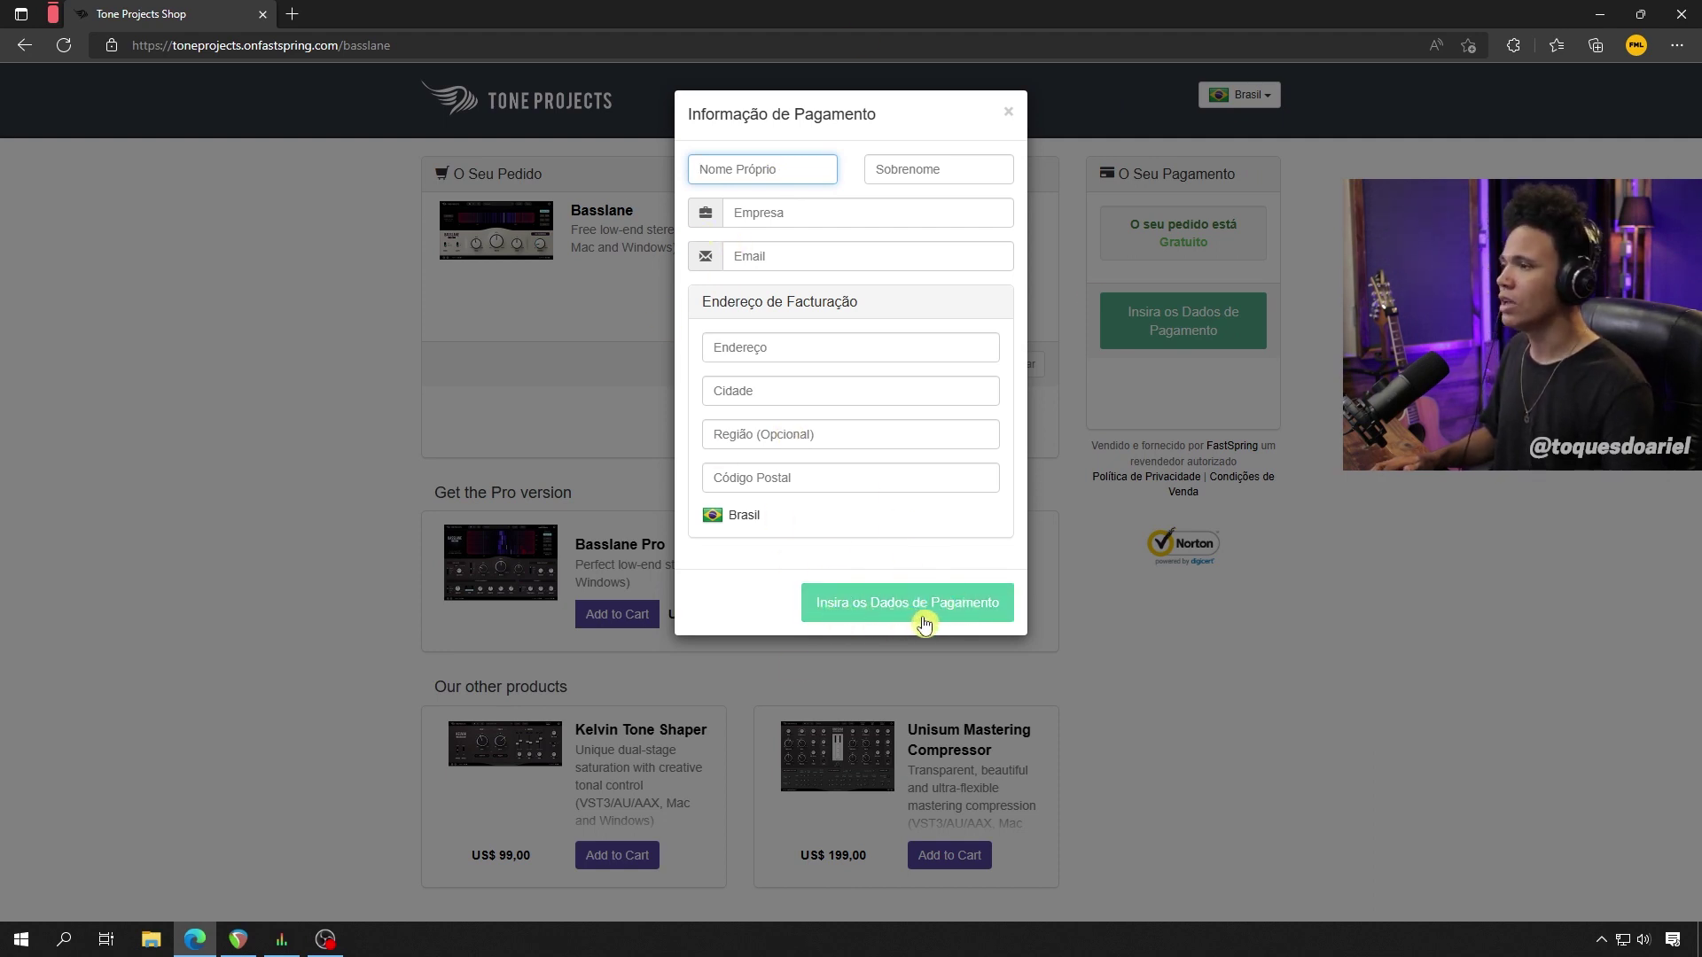
click(340, 447)
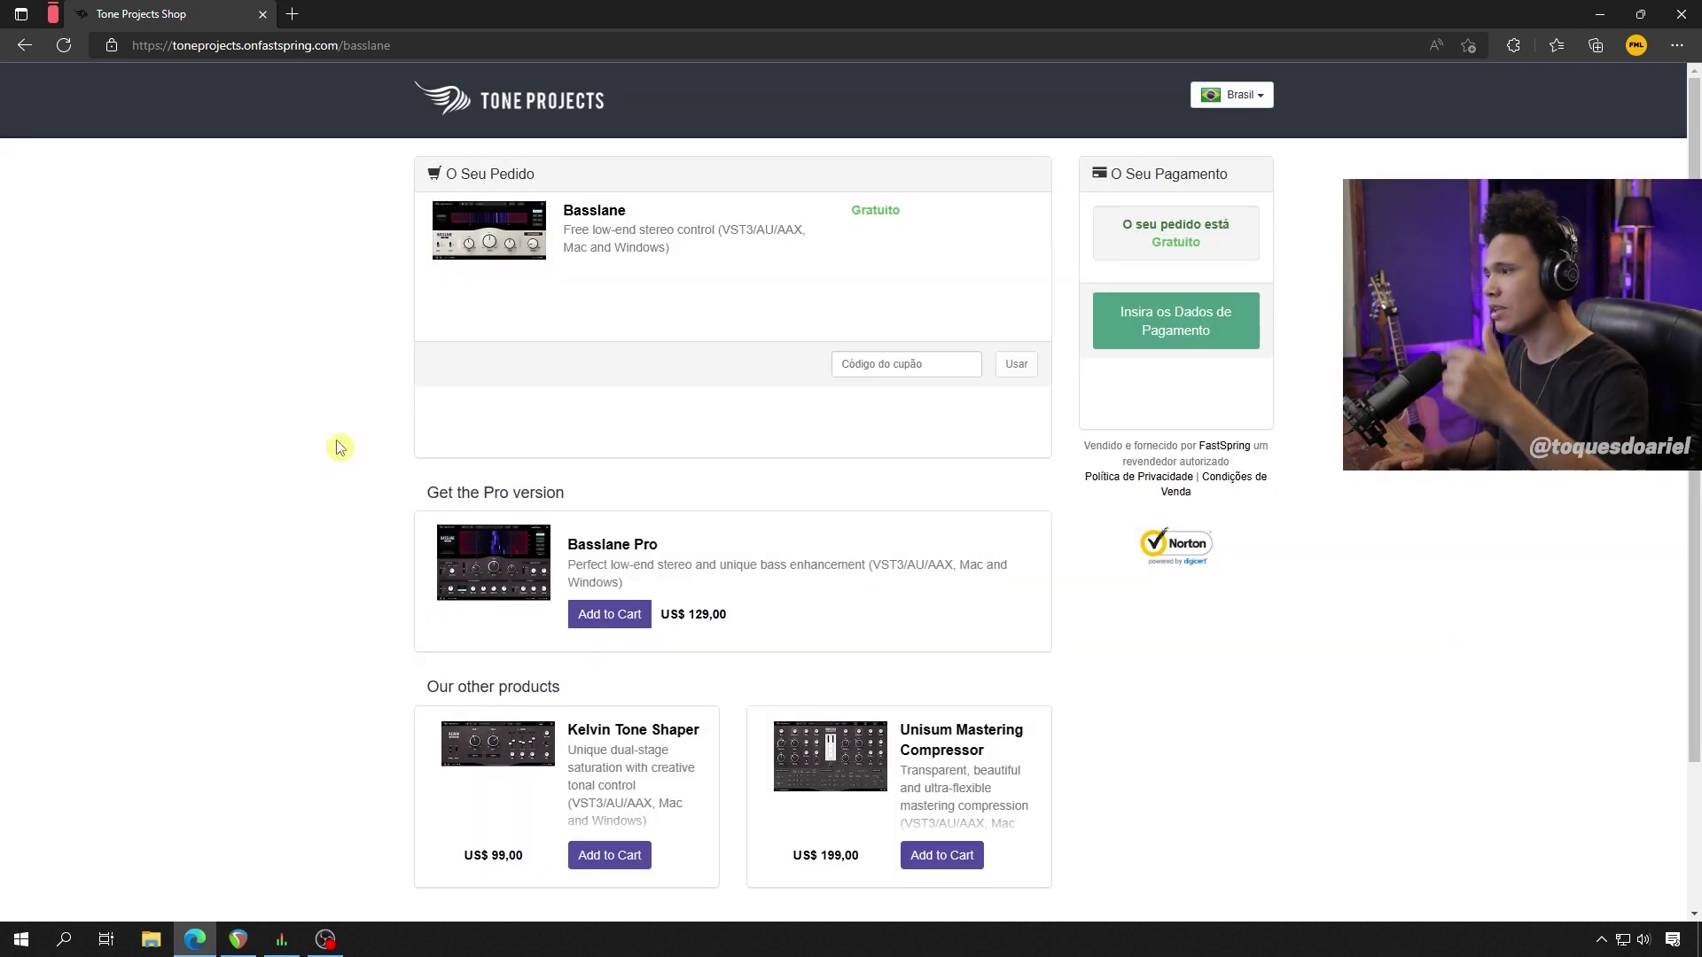
- Switch back to REAPER, place the edit cursor just before the REFRÃO marker, and audition the mix with Basslane on the master
click(251, 943)
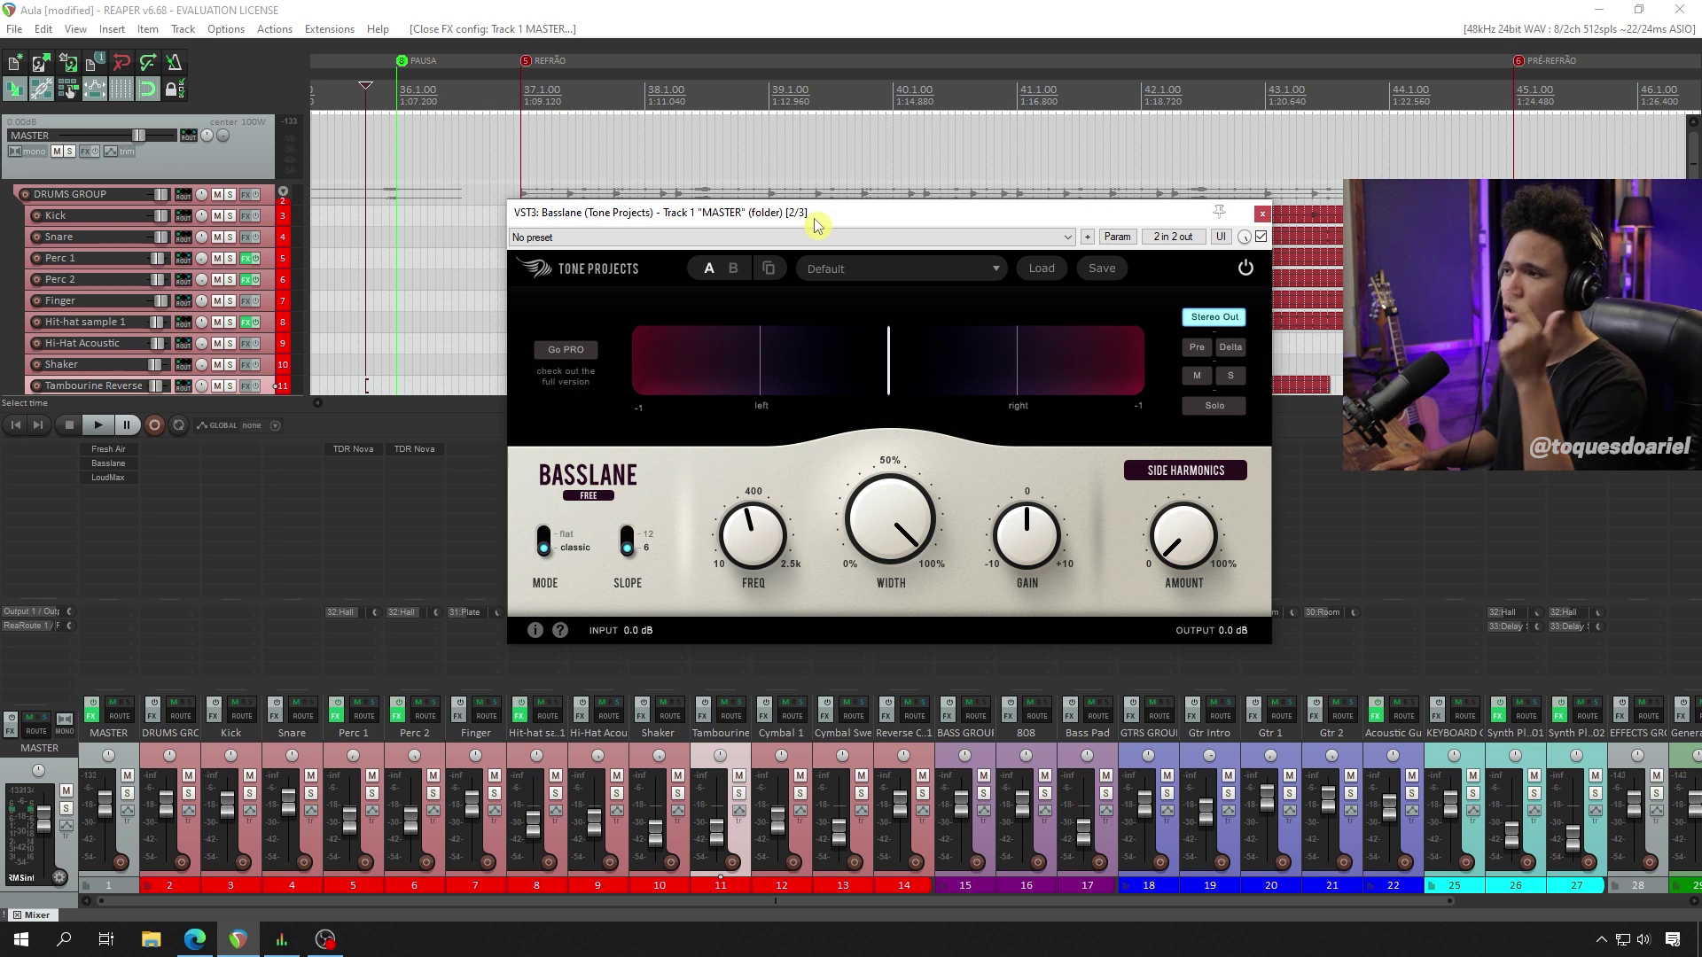
drag(816, 226, 768, 450)
click(502, 141)
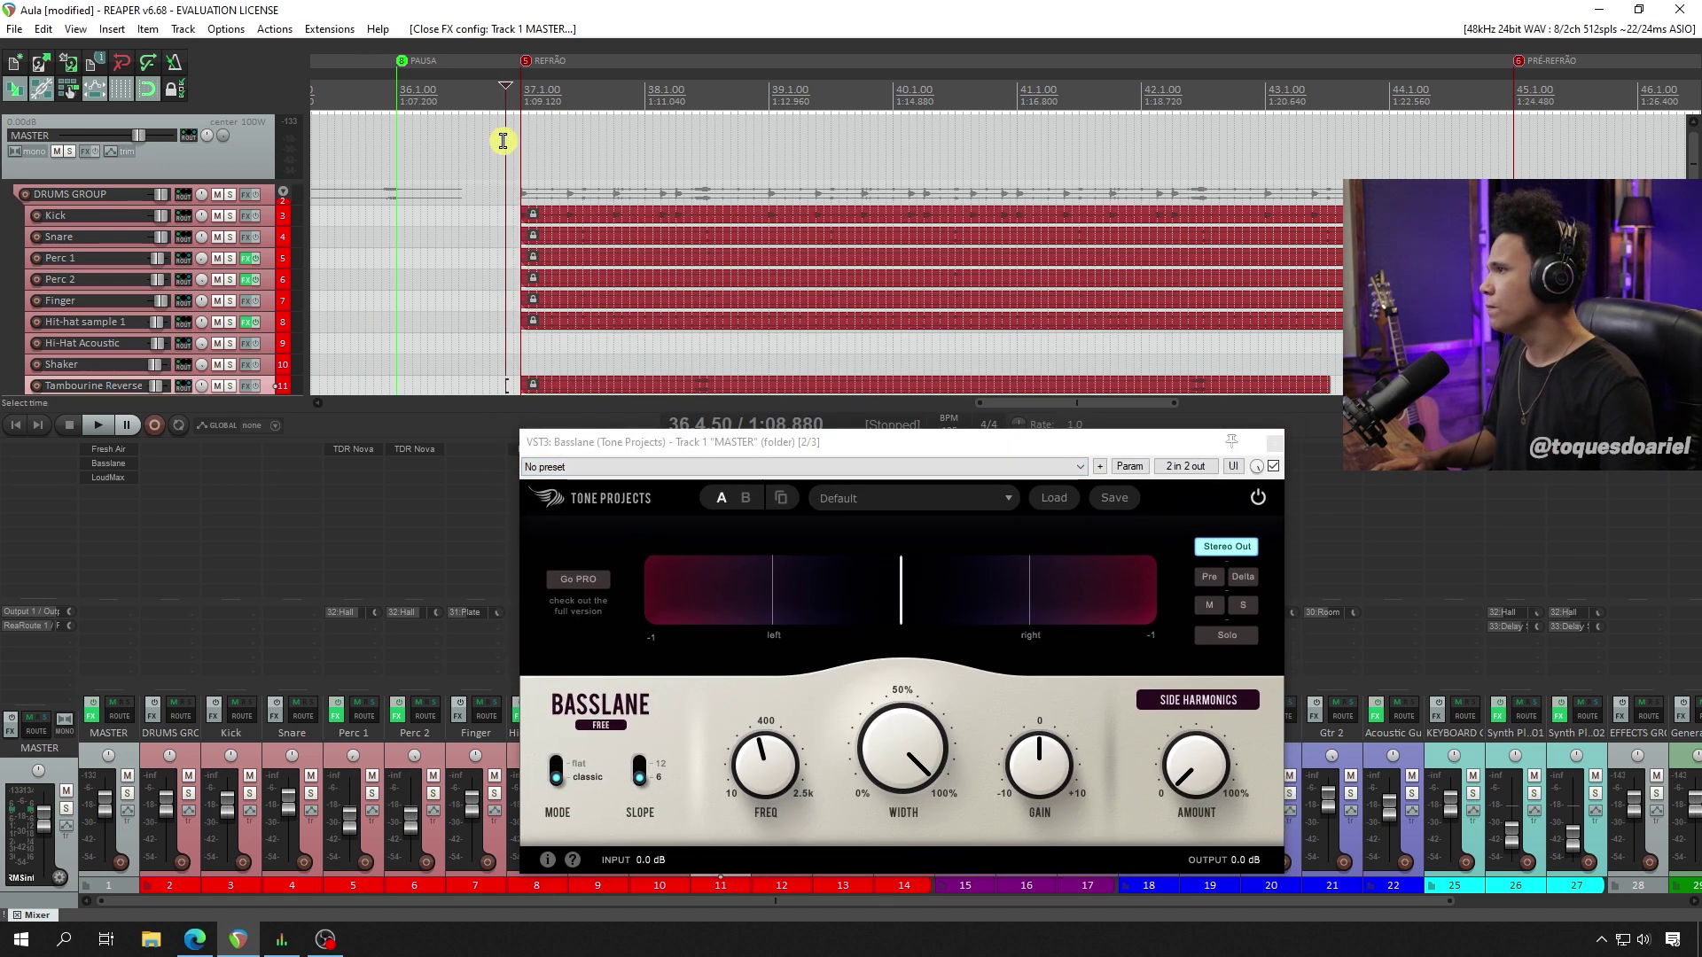
drag(856, 448, 701, 379)
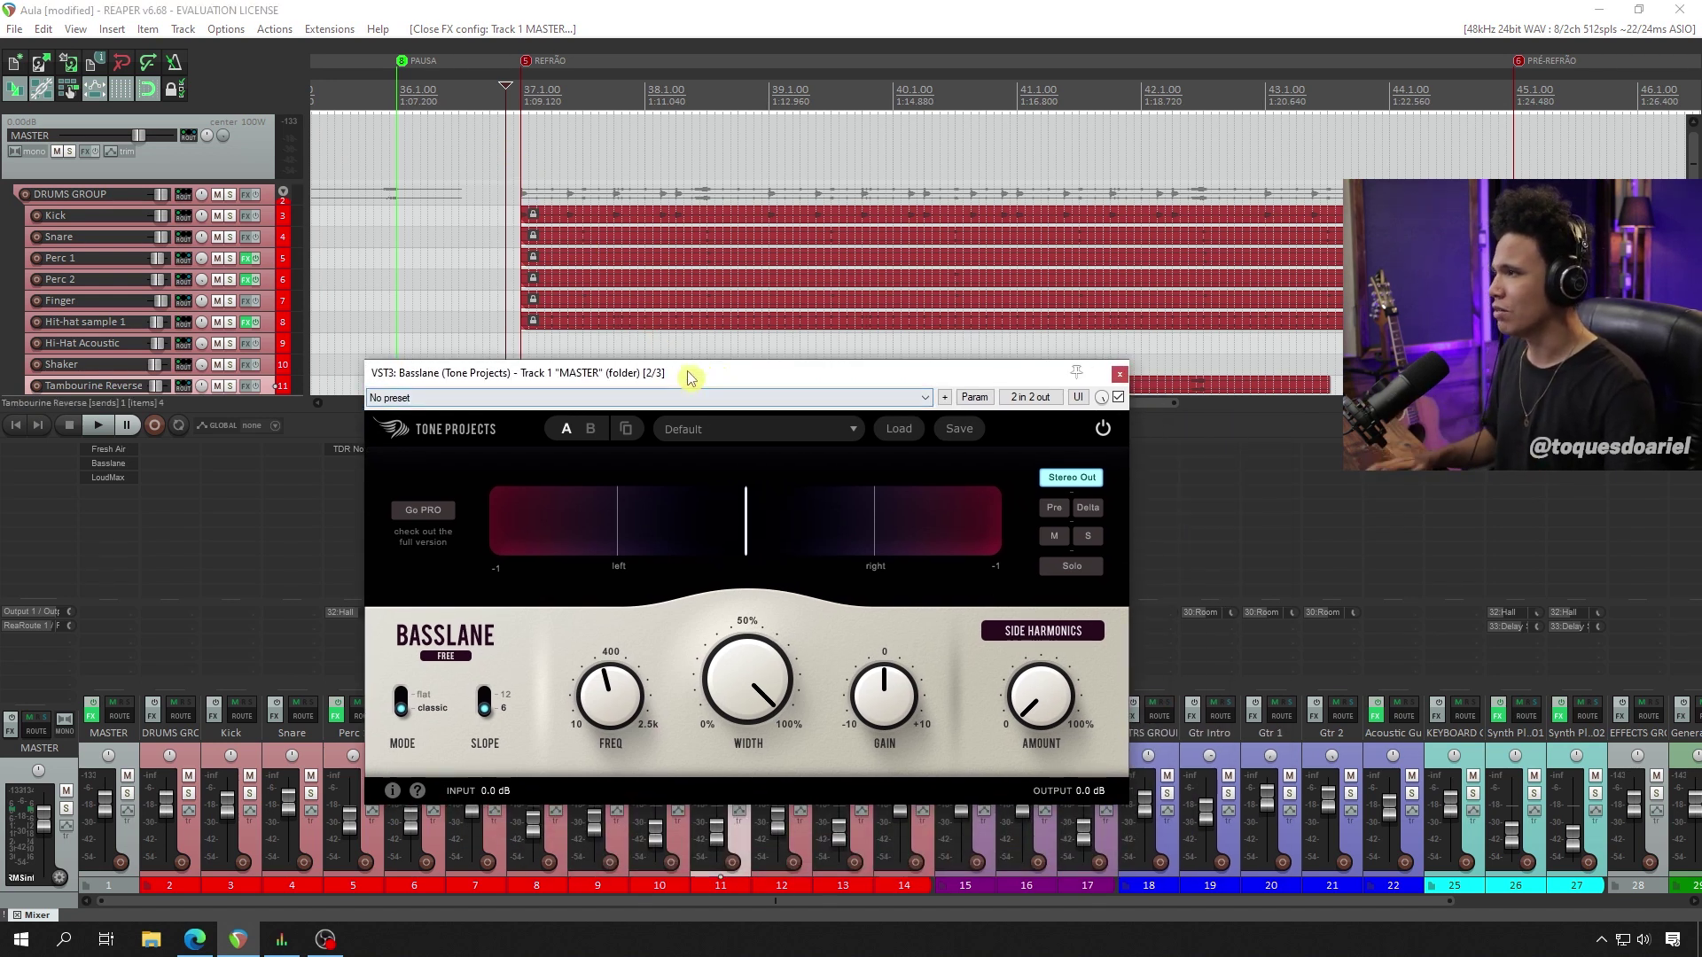
key(space)
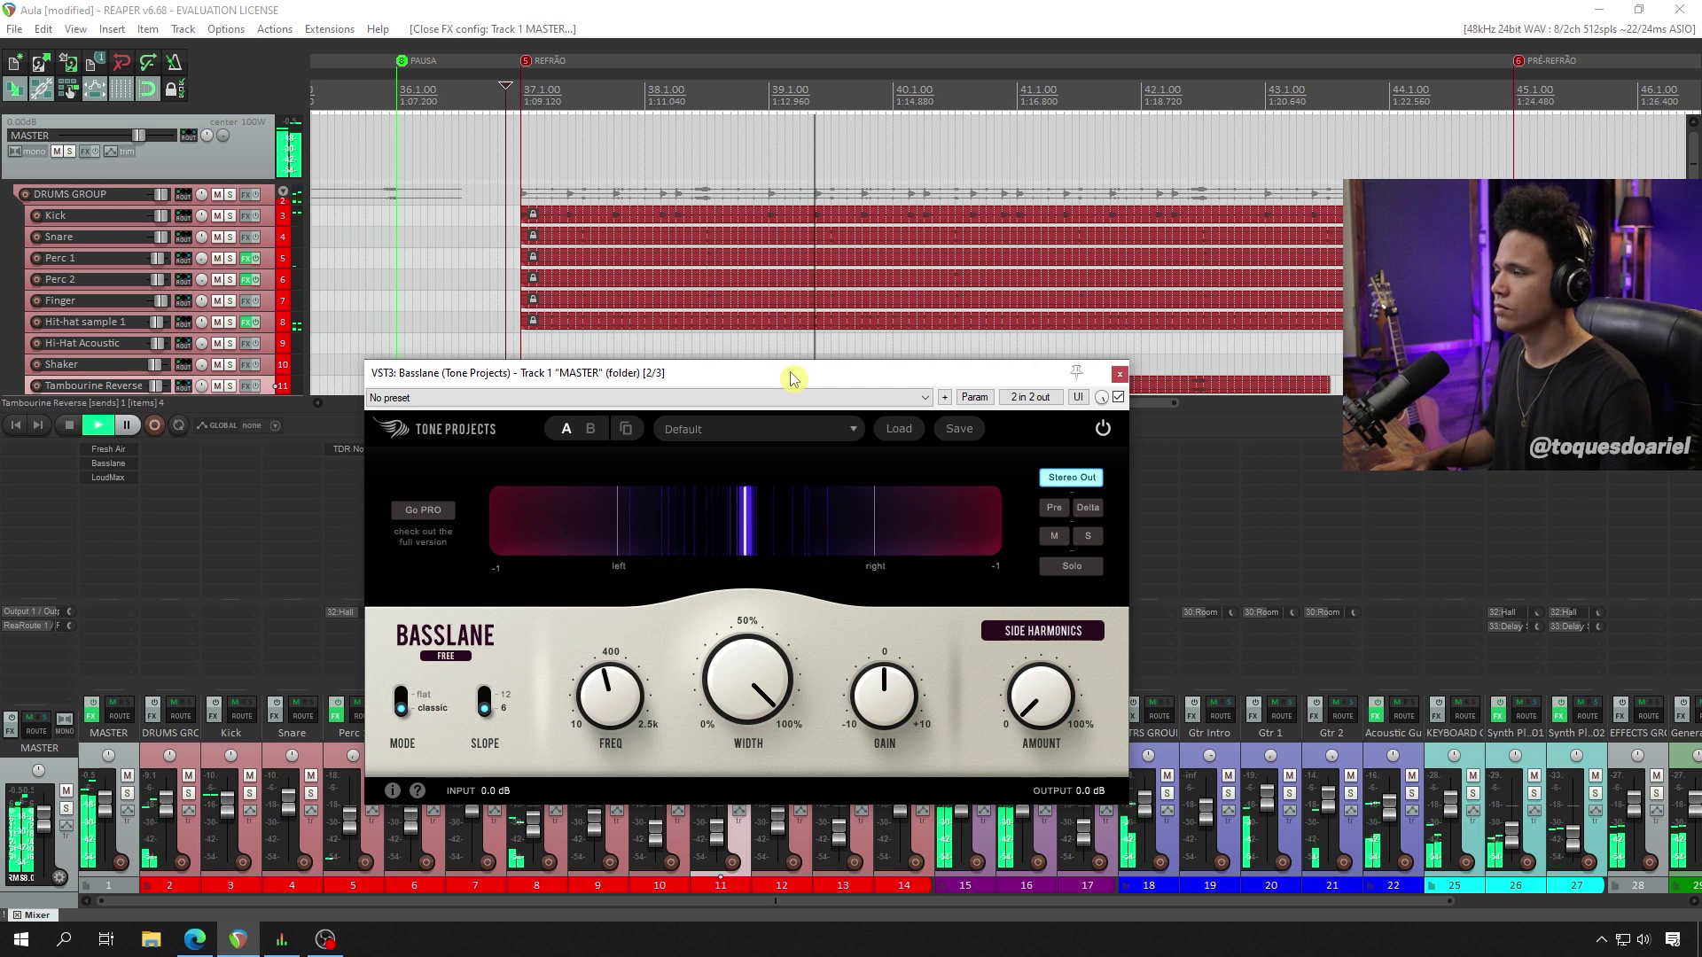
key(space)
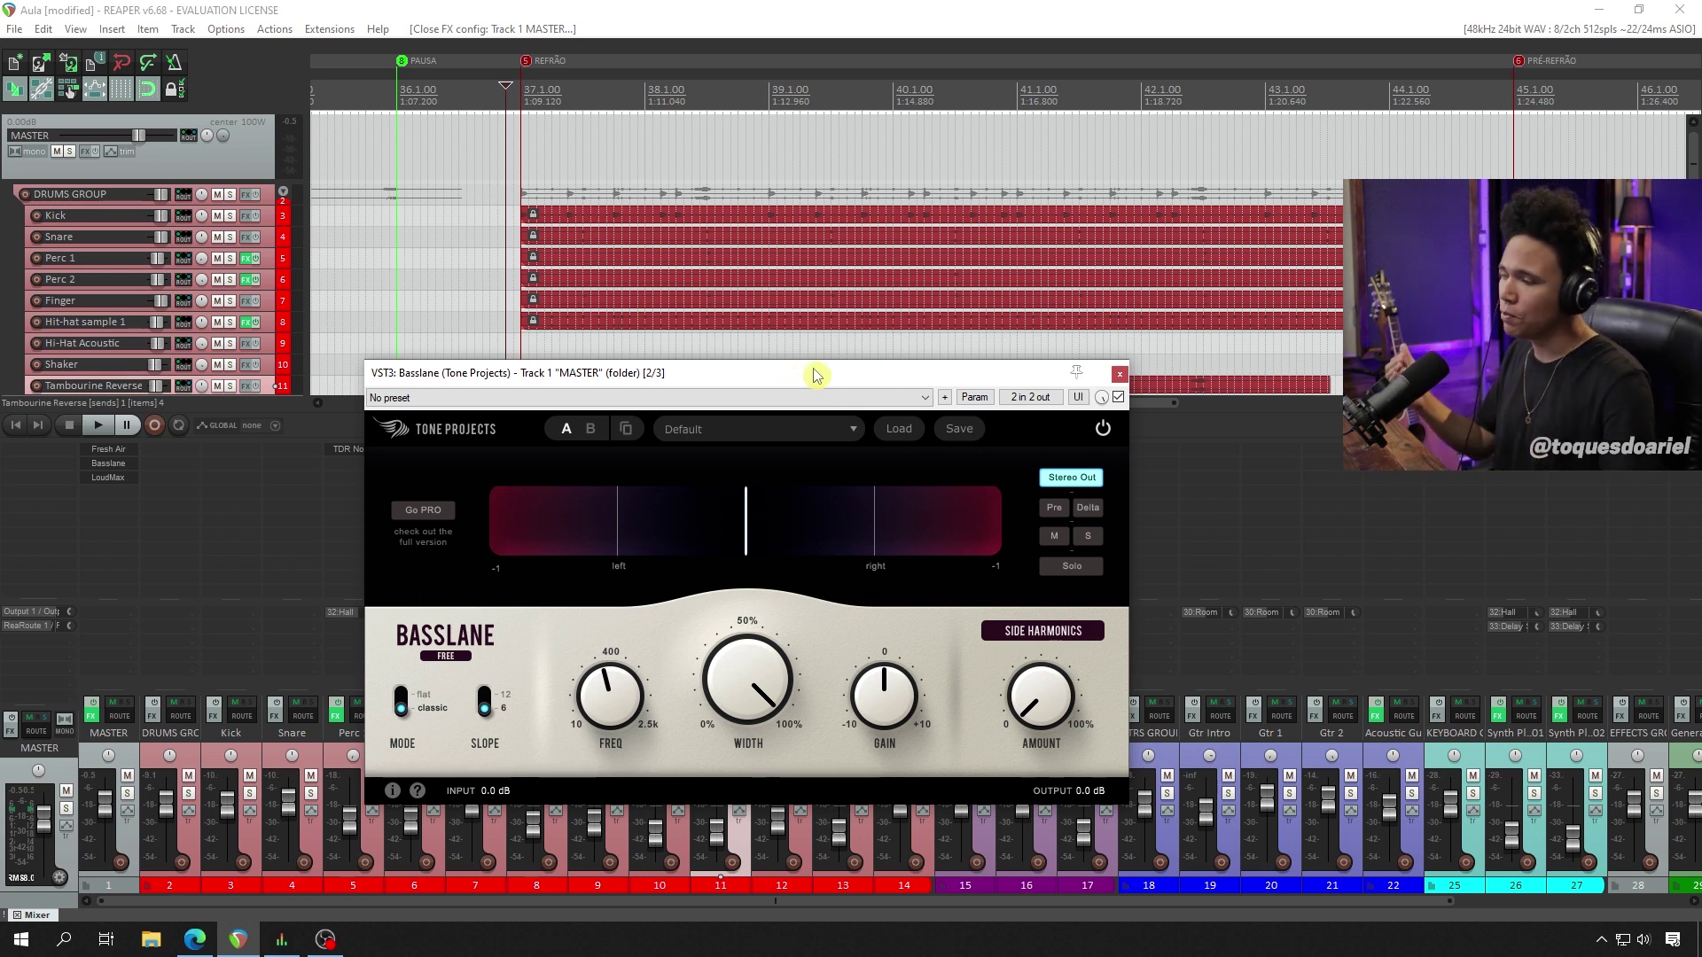
- Lower Basslane's crossover frequency well below the 400 mark on the MASTER track
drag(816, 375, 936, 211)
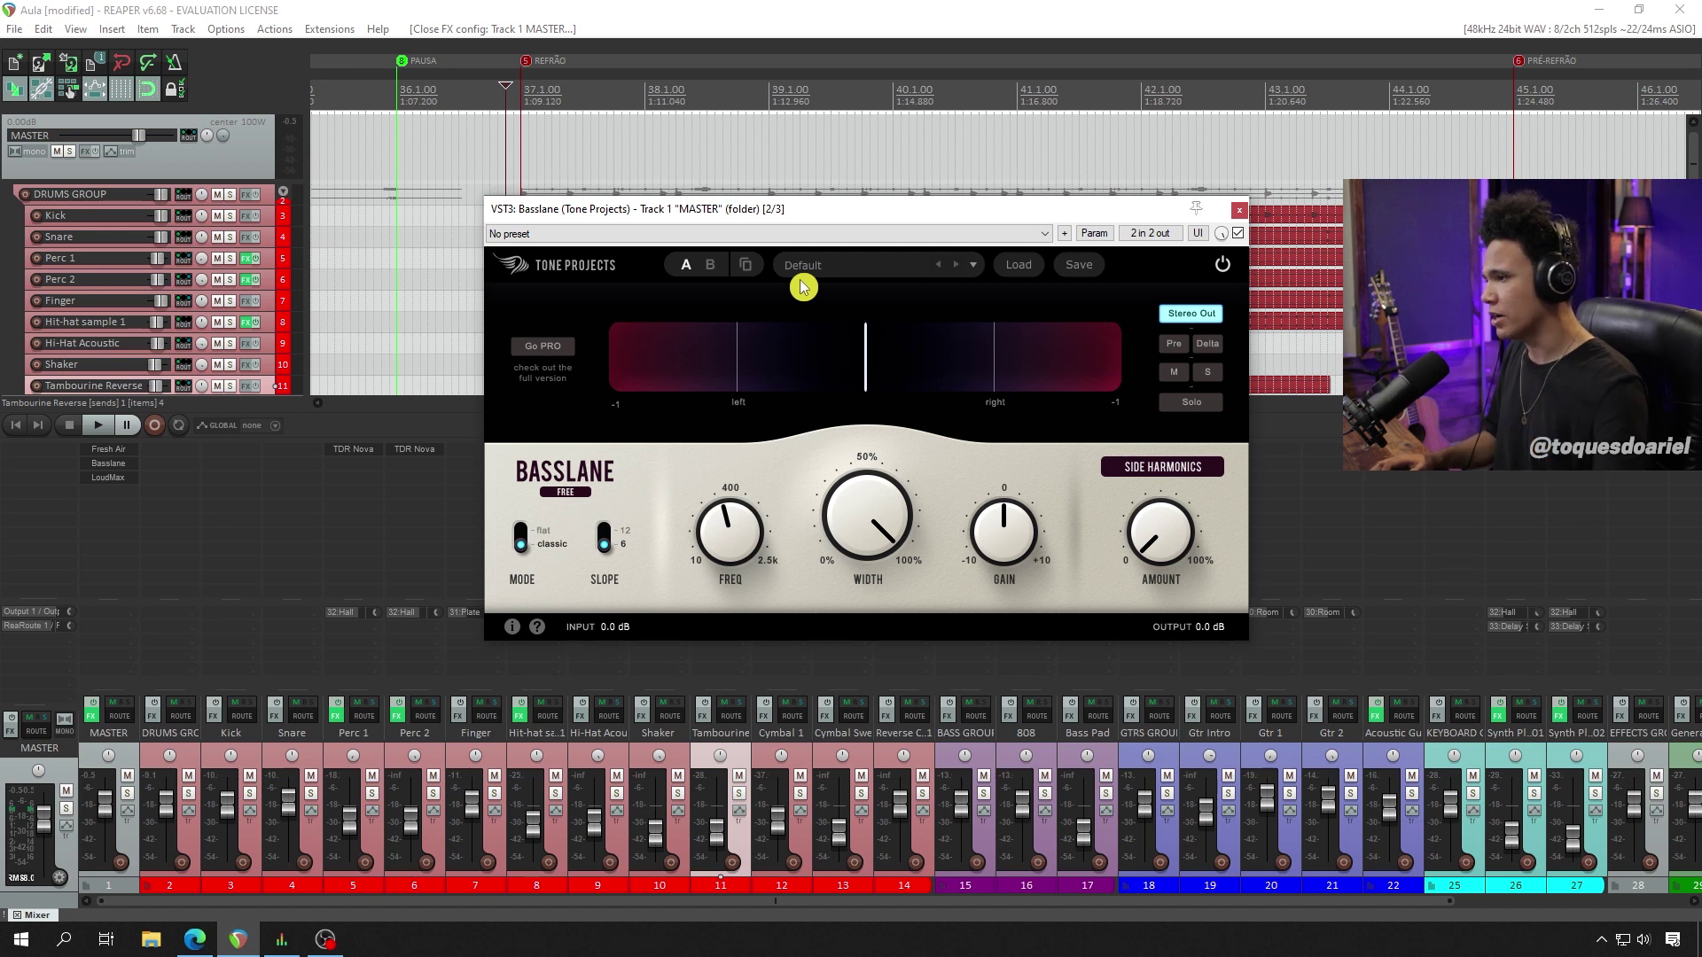
mouse_move(749, 526)
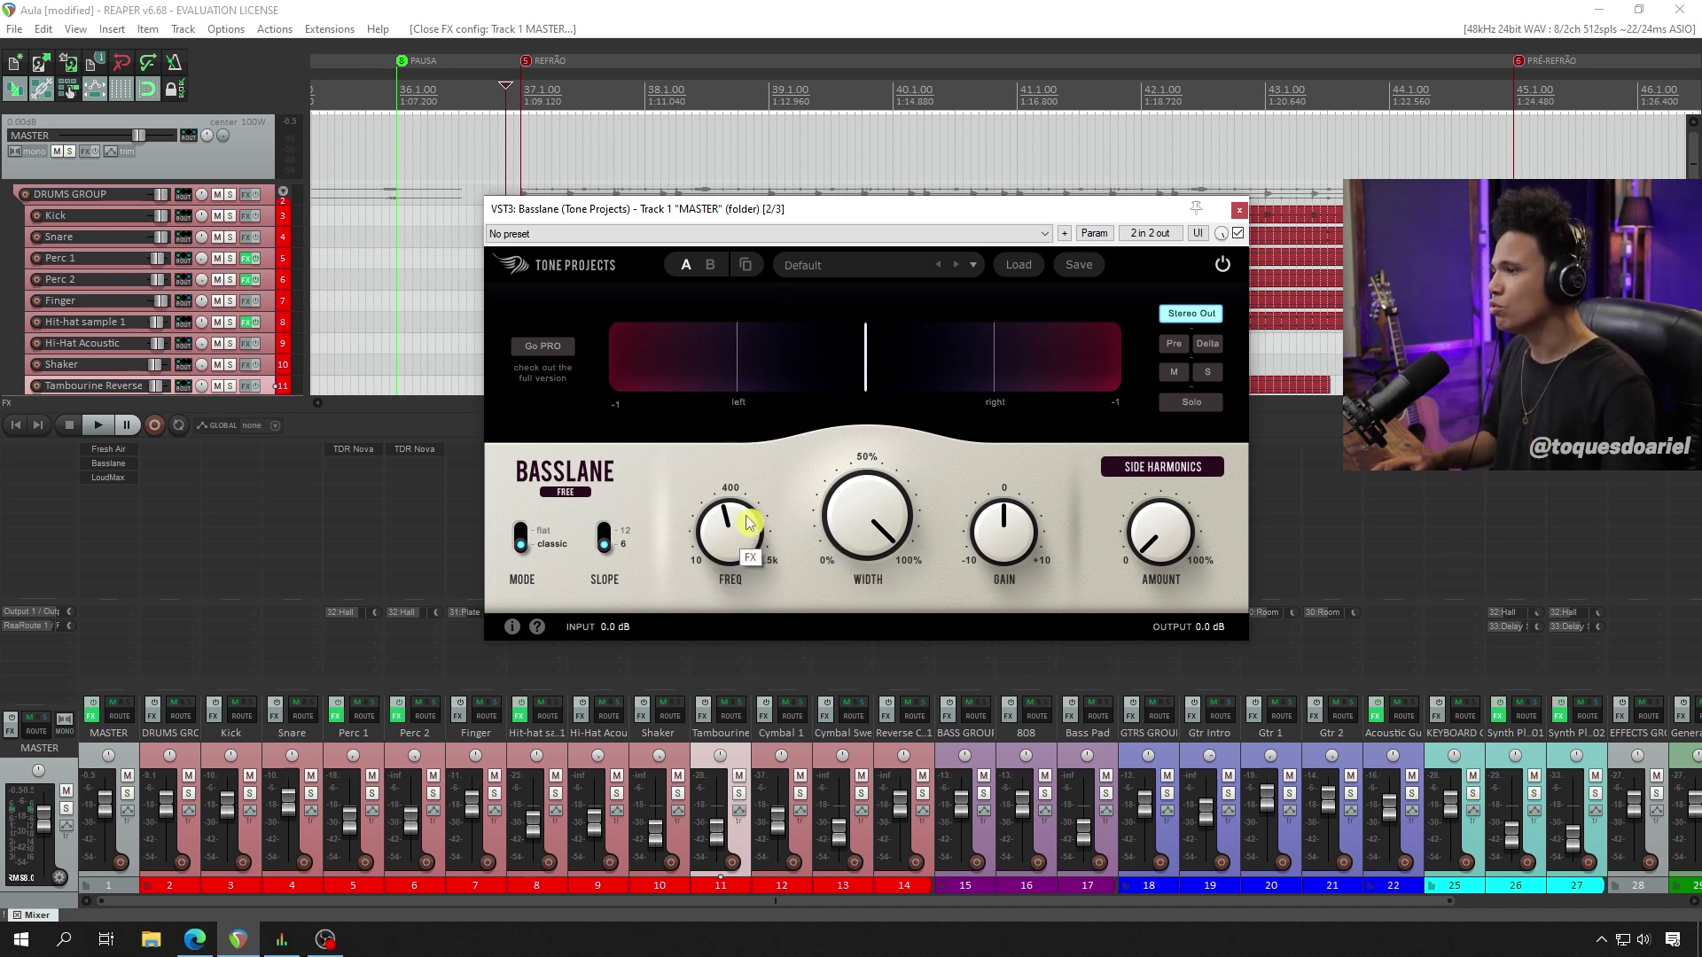
drag(722, 530, 673, 598)
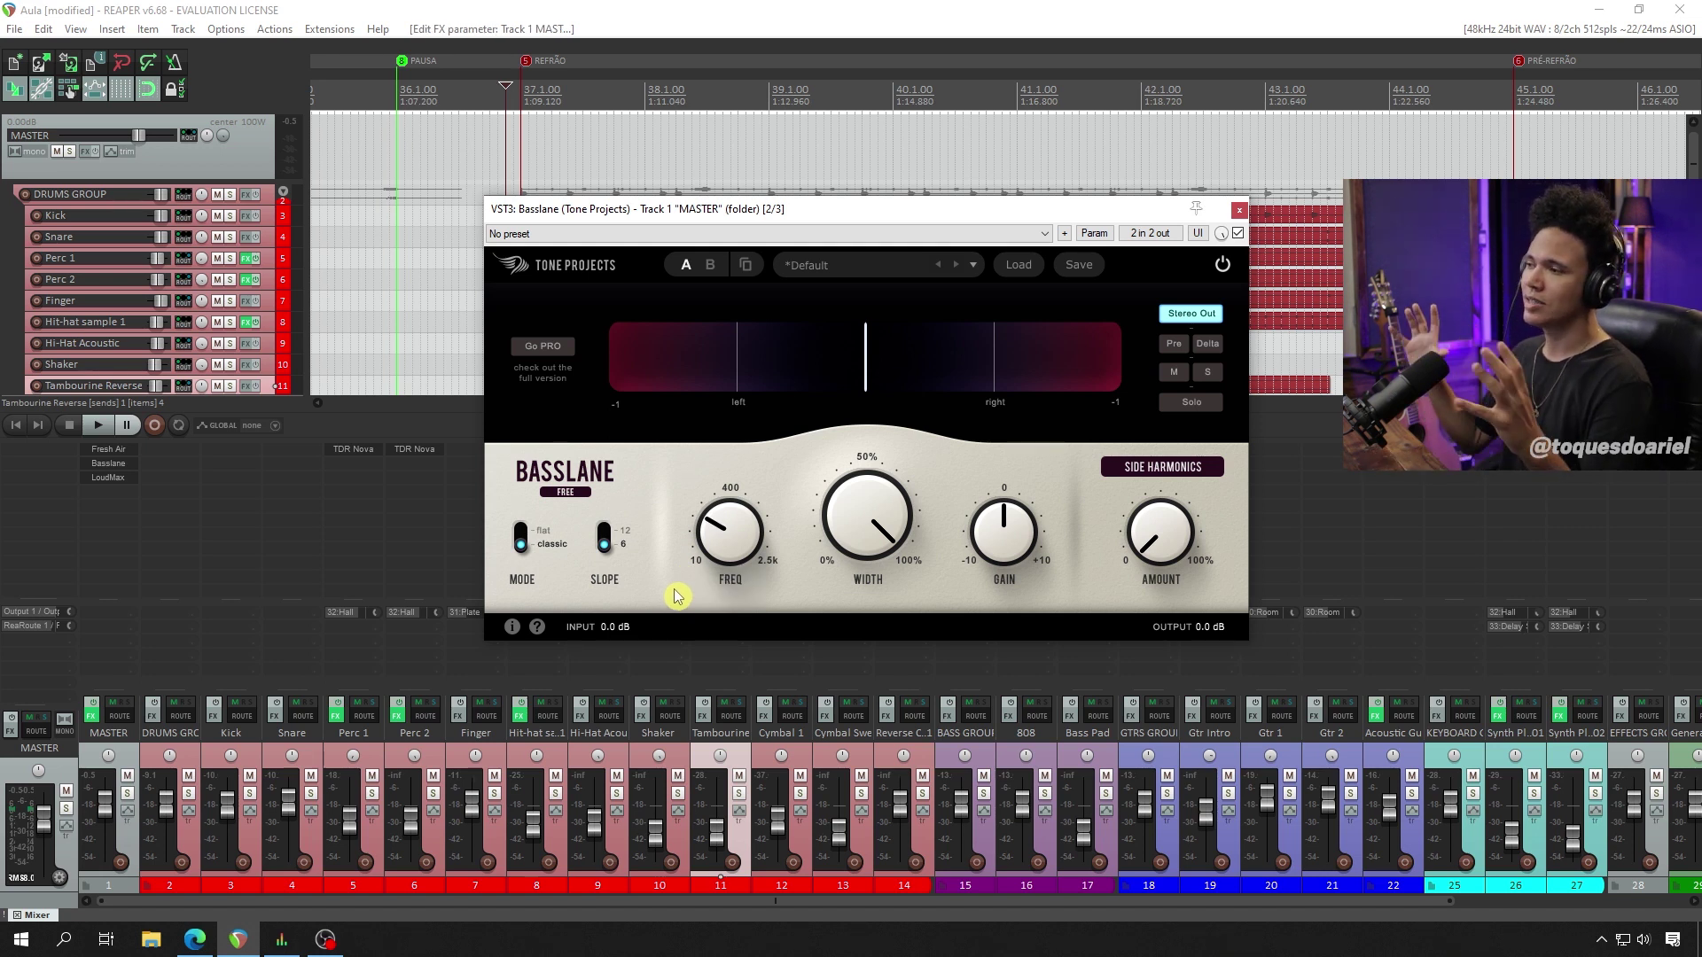
mouse_move(749, 547)
drag(749, 547, 748, 543)
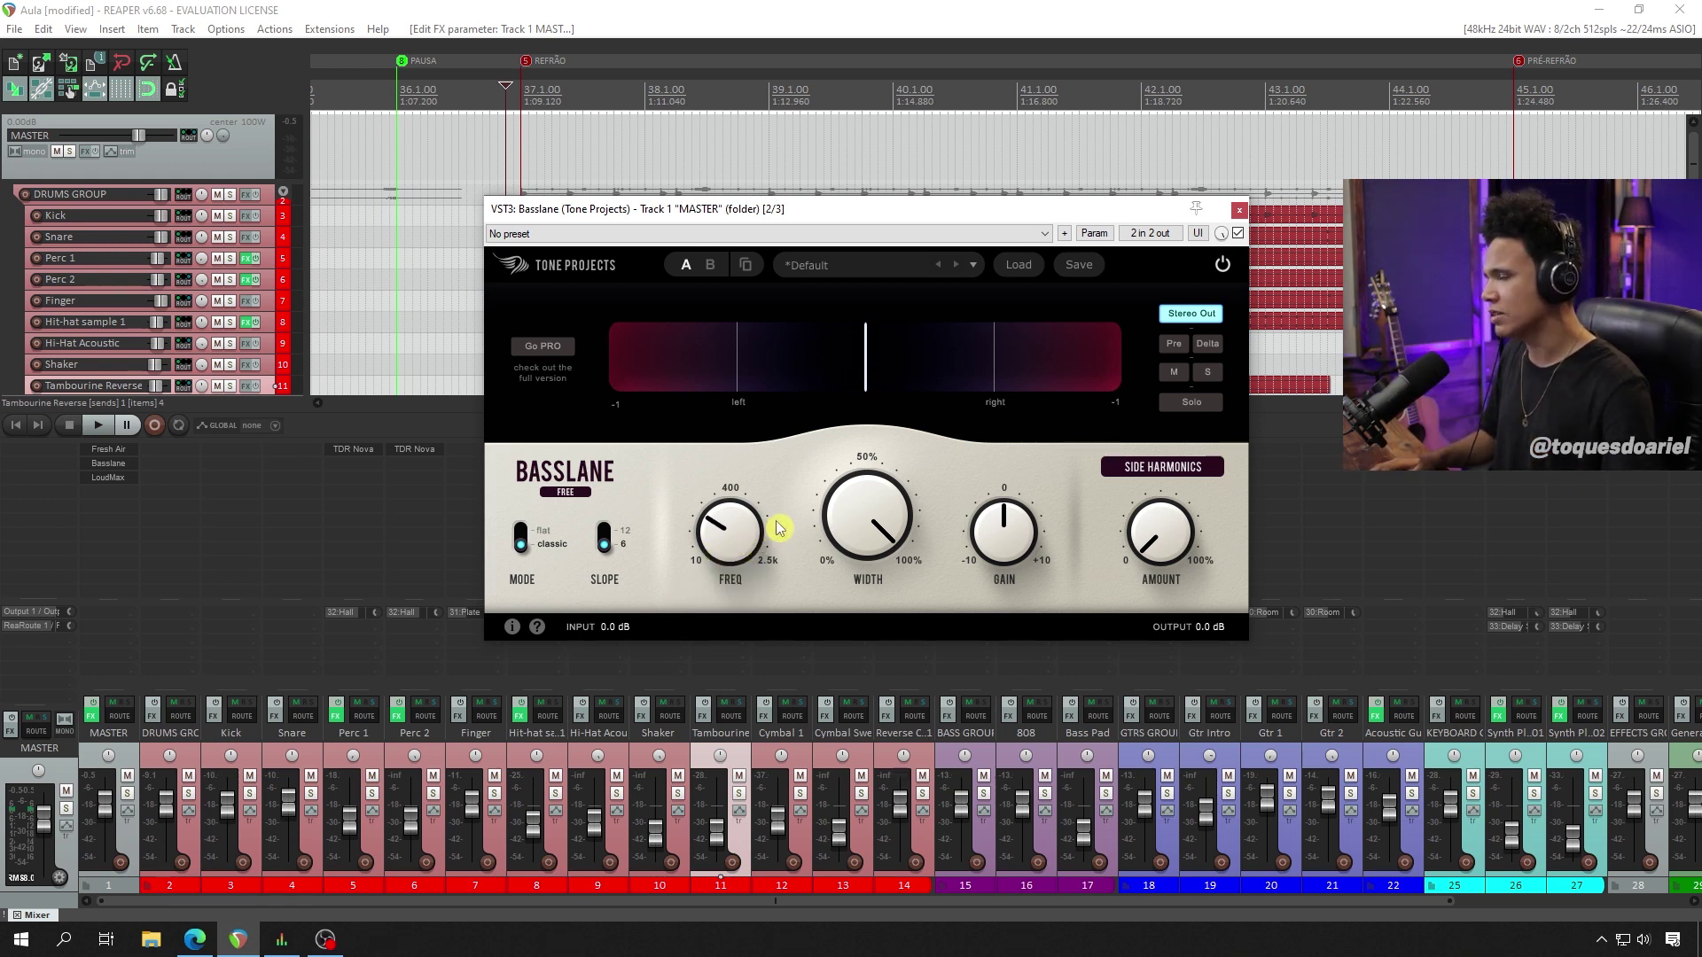
drag(917, 211, 869, 283)
mouse_move(686, 603)
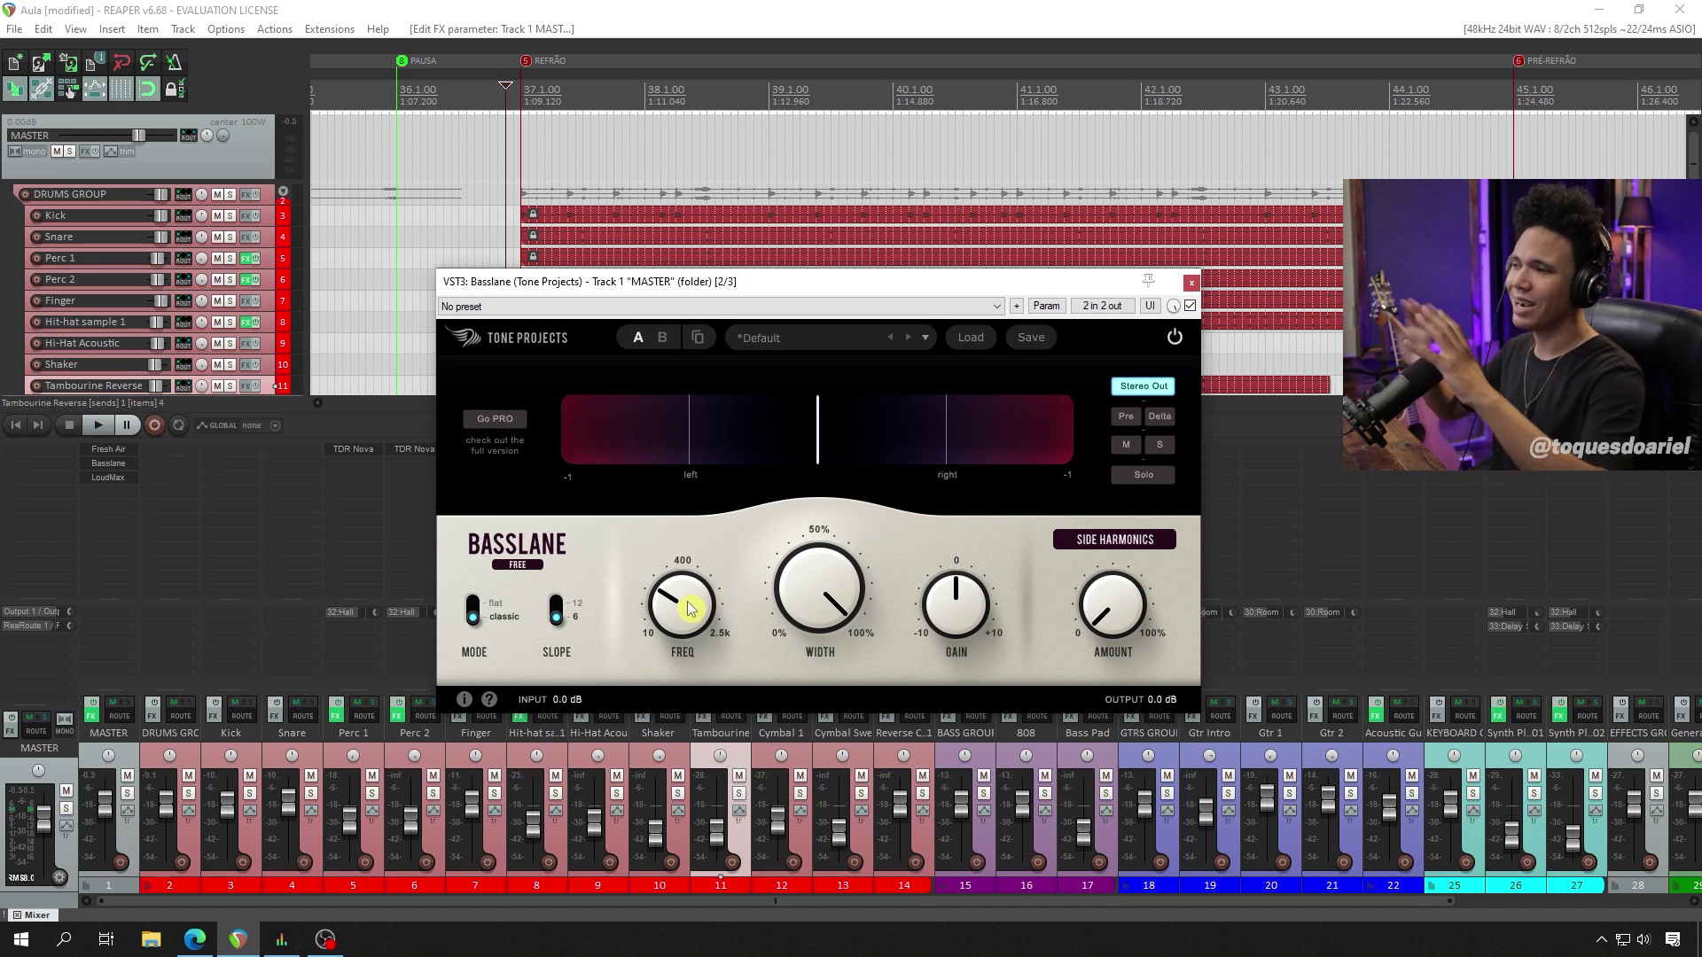
drag(690, 608, 705, 604)
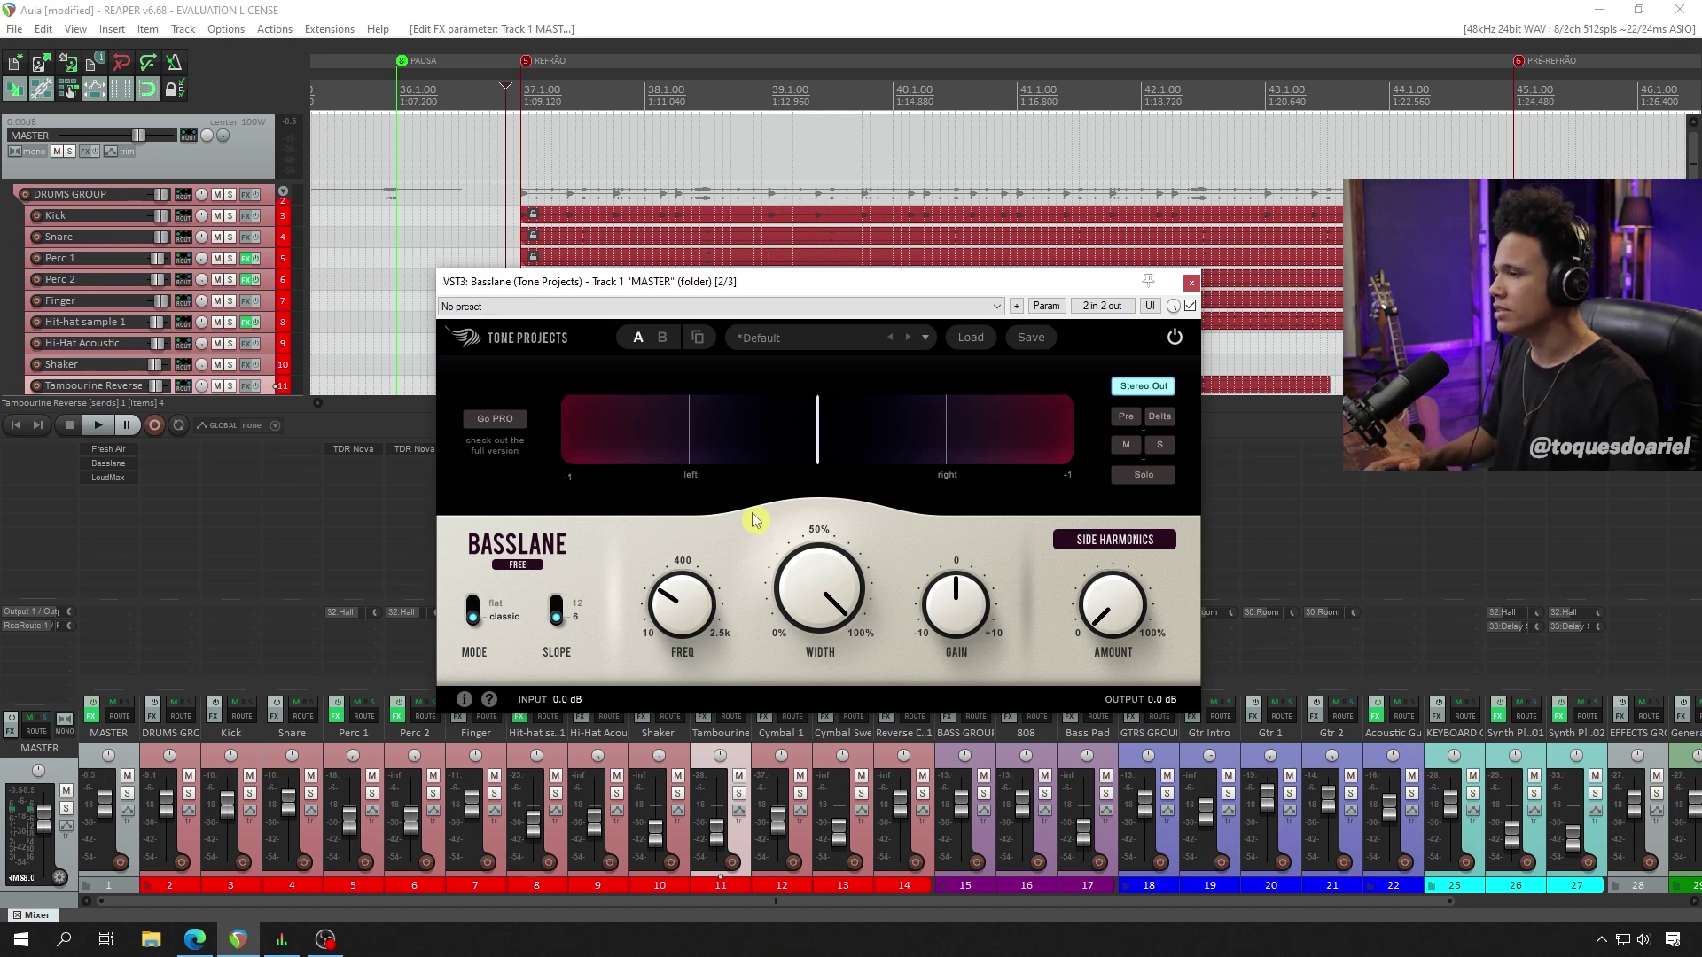
- Try Basslane's Width at 0% and at 100%, and bring it to about 86.7%
drag(946, 281, 951, 355)
drag(838, 660, 786, 851)
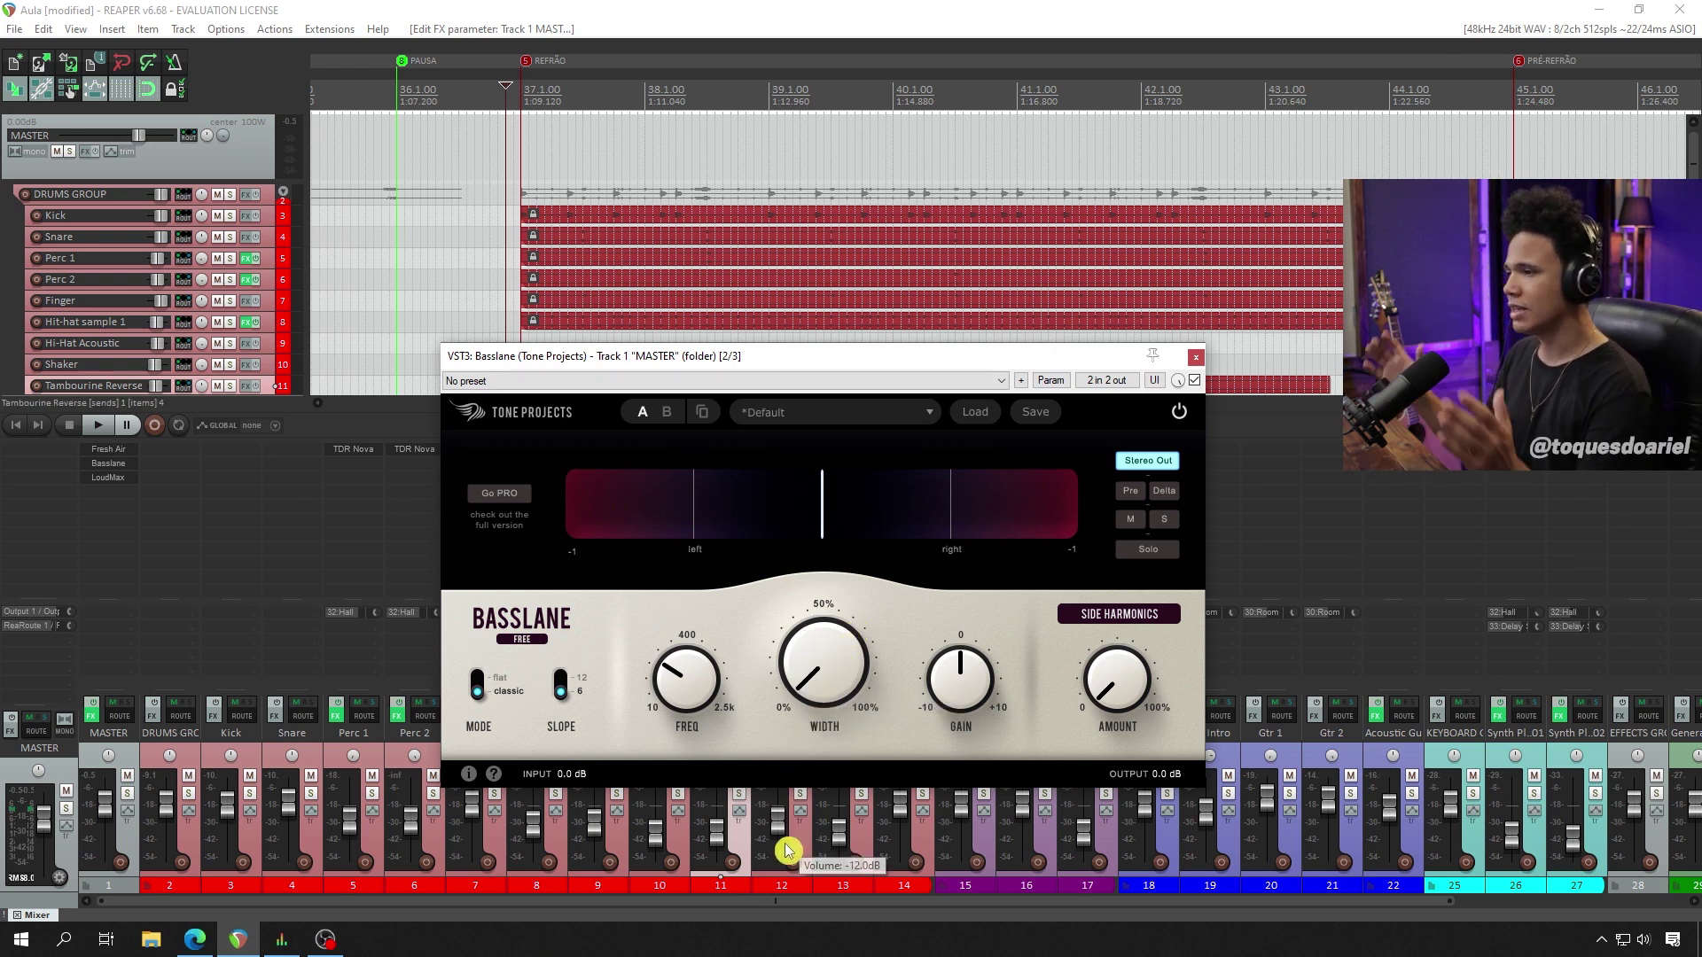
scroll(822, 709, up, 10)
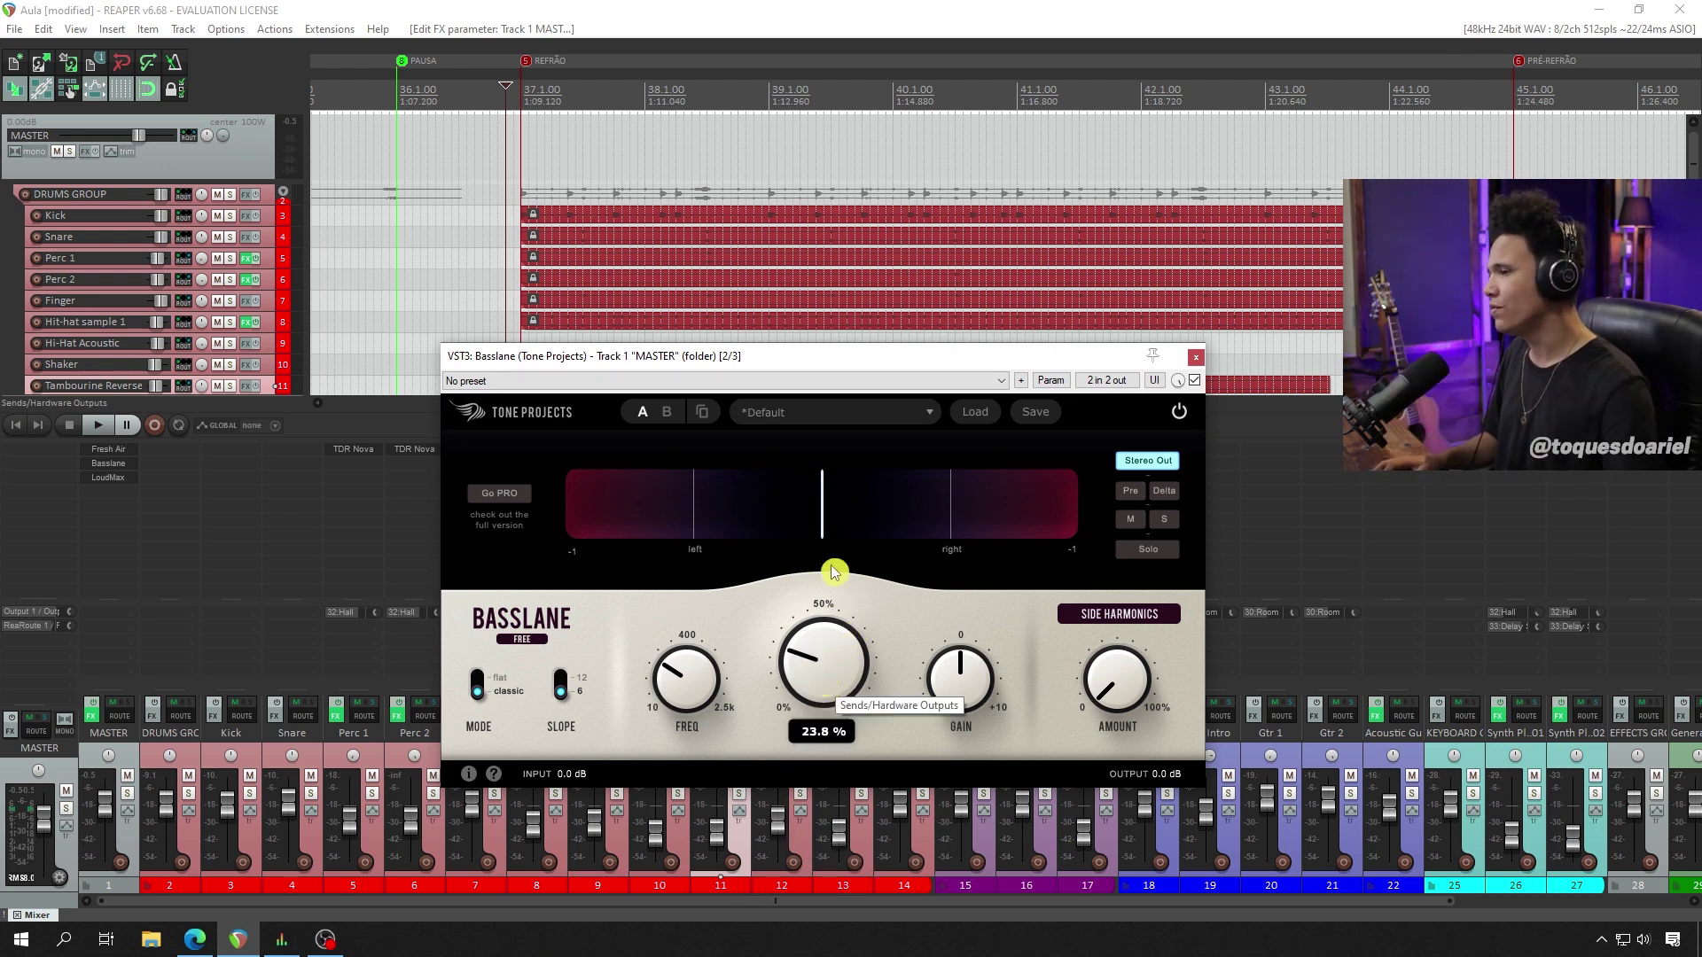
drag(824, 723, 846, 481)
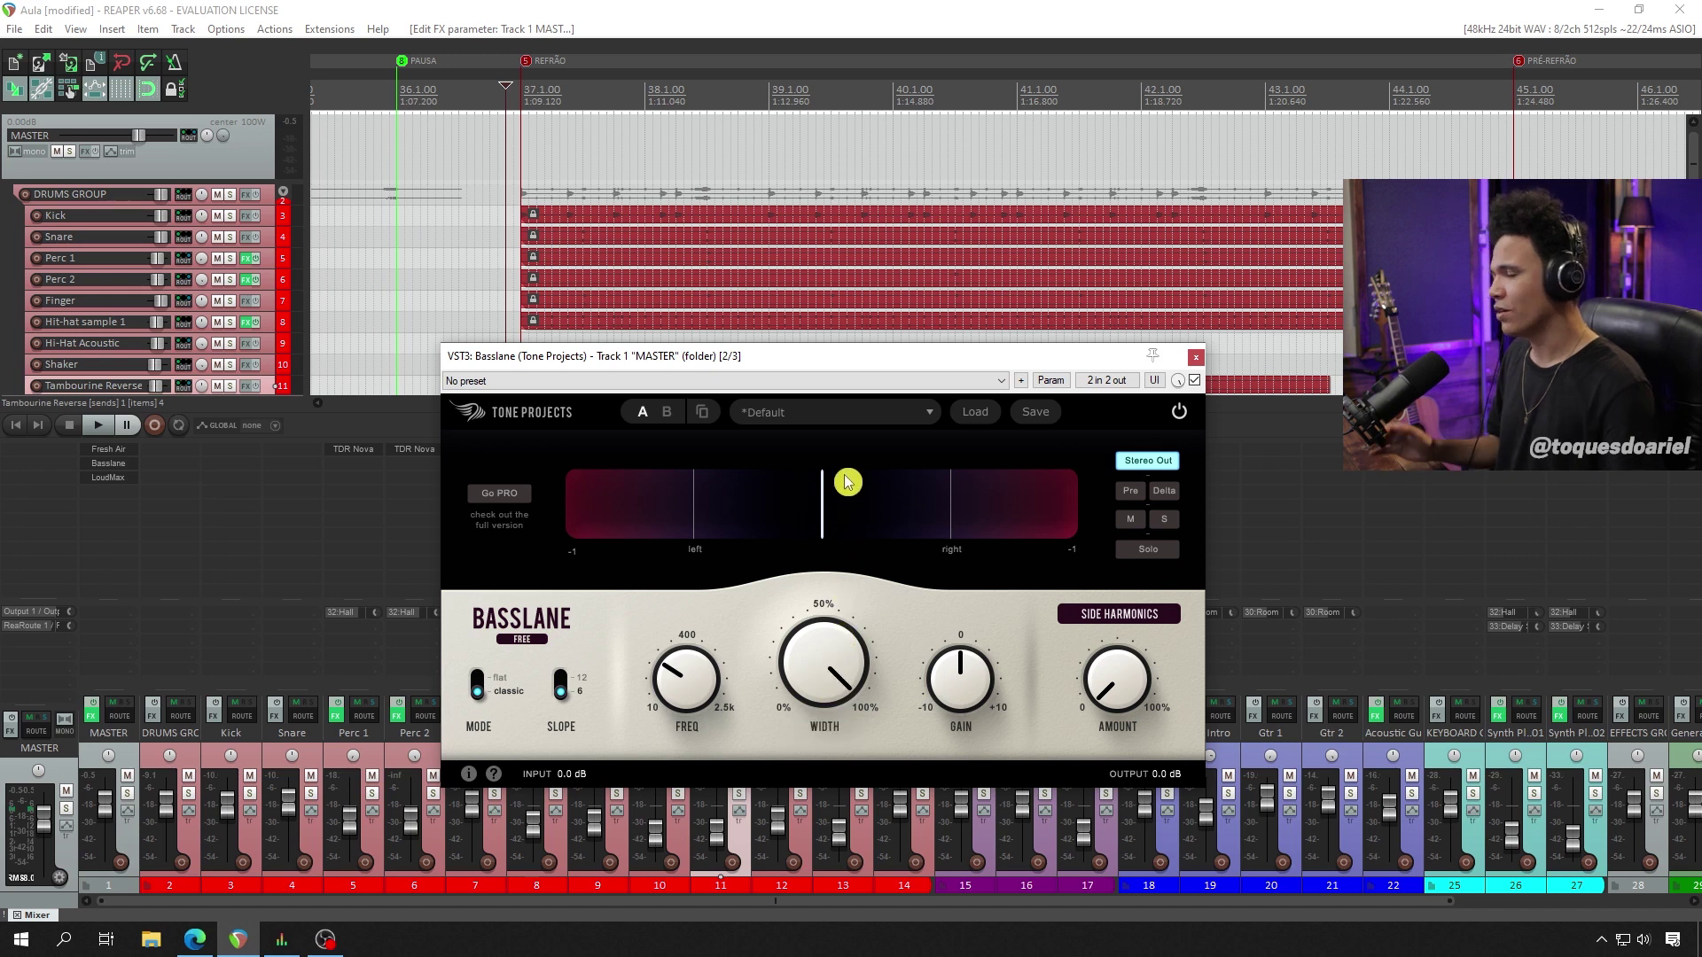
scroll(810, 645, down, 5)
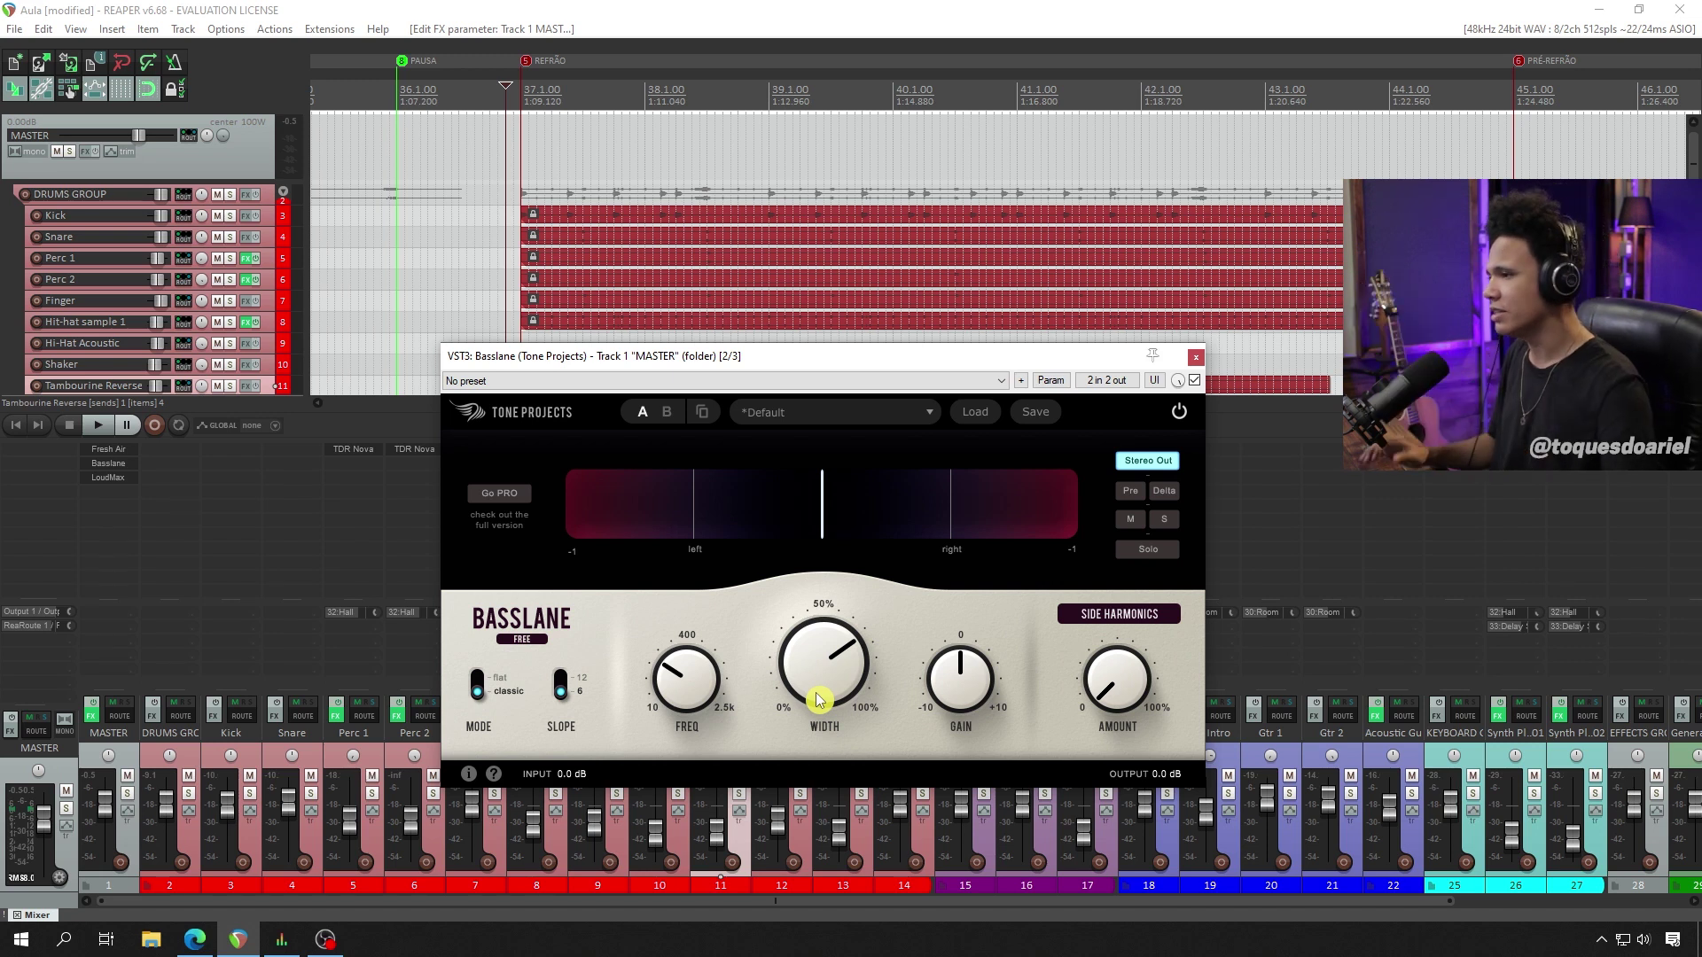
drag(874, 362, 879, 344)
scroll(853, 670, up, 5)
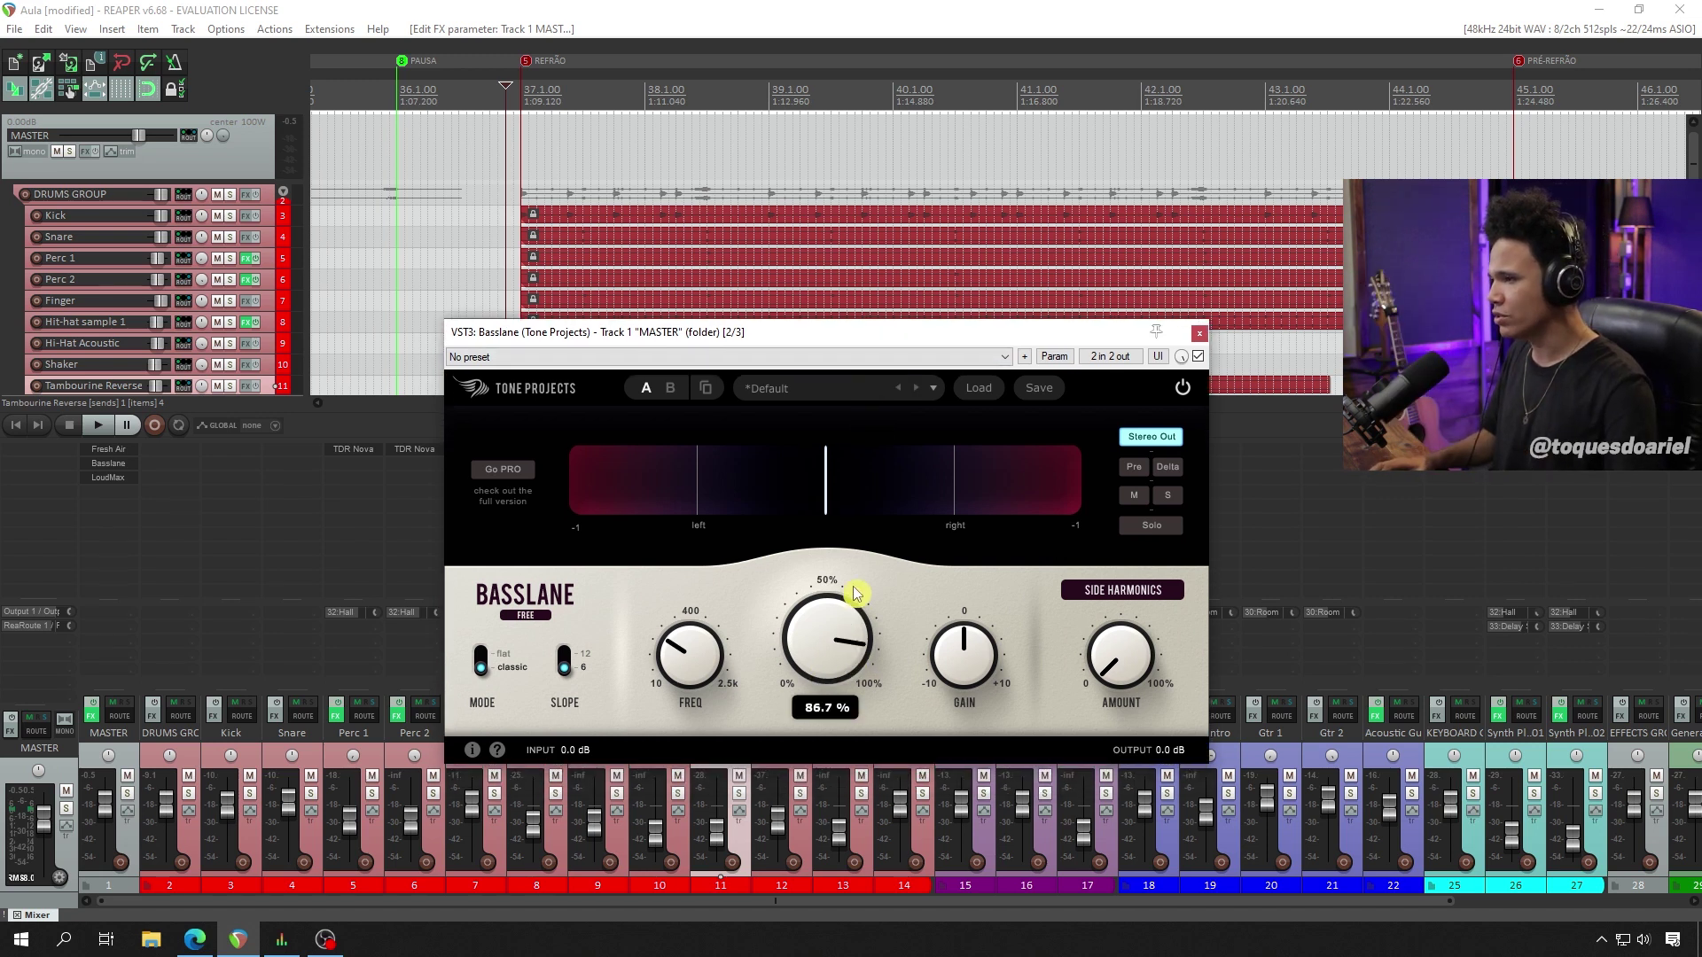
- Play the mix while comparing Basslane's Width at 0% and 100%, leave it at 0%, and stop playback
key(space)
drag(856, 631, 821, 812)
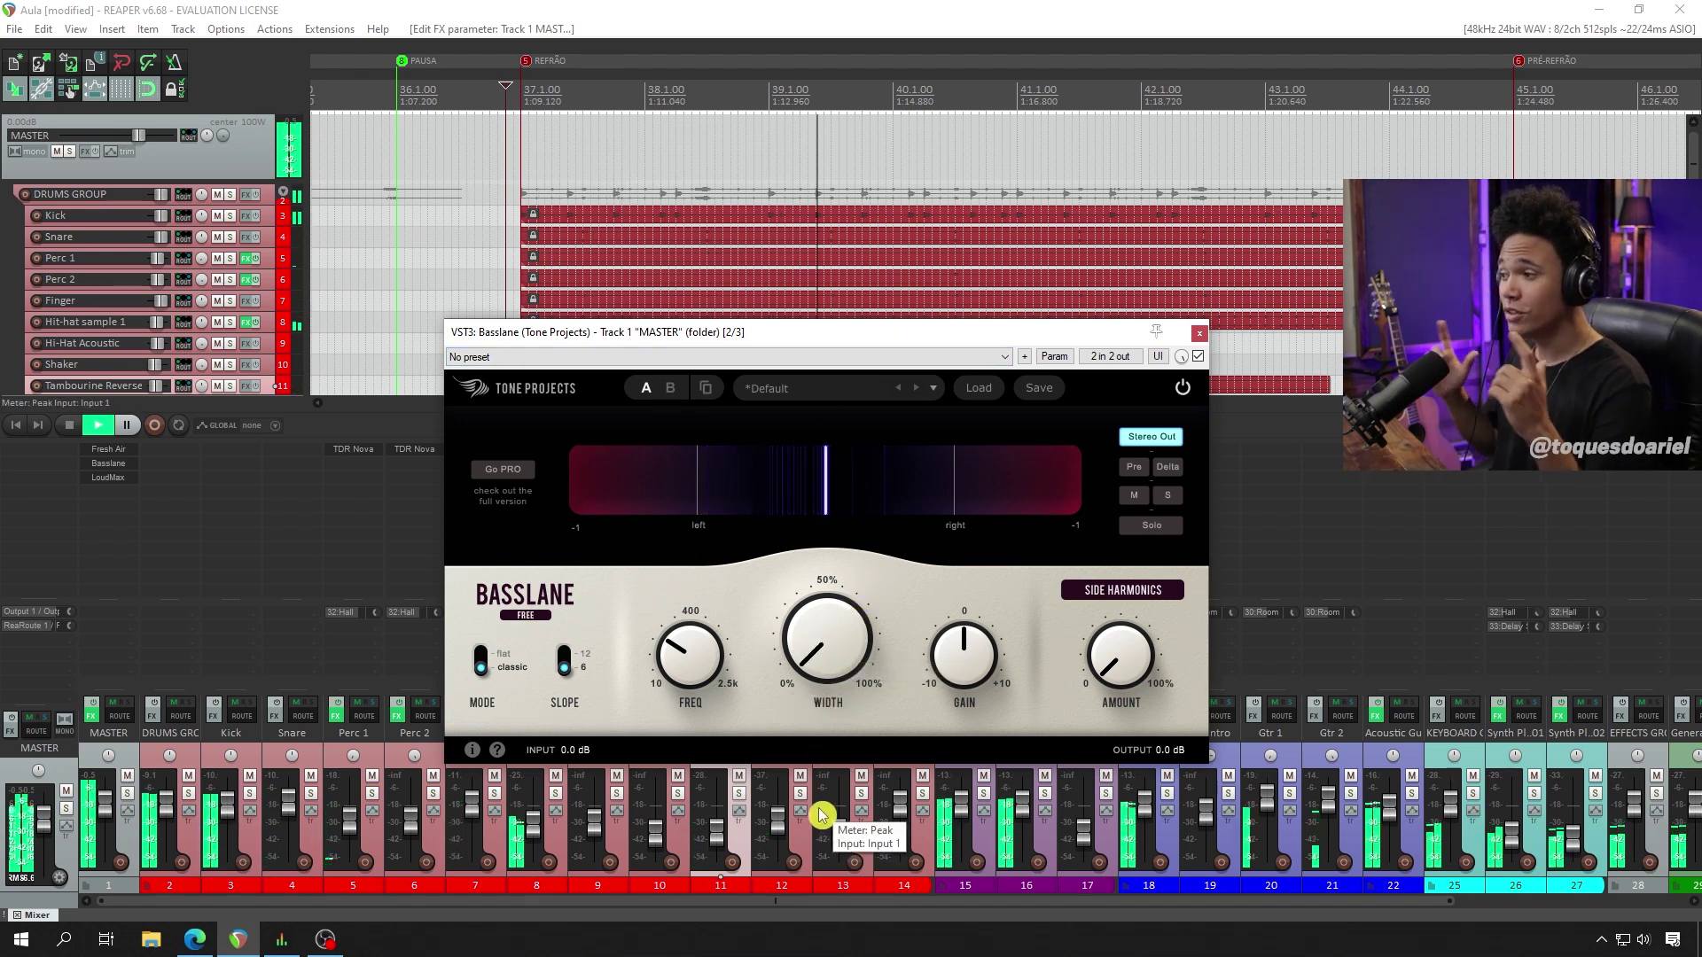
drag(826, 704, 885, 467)
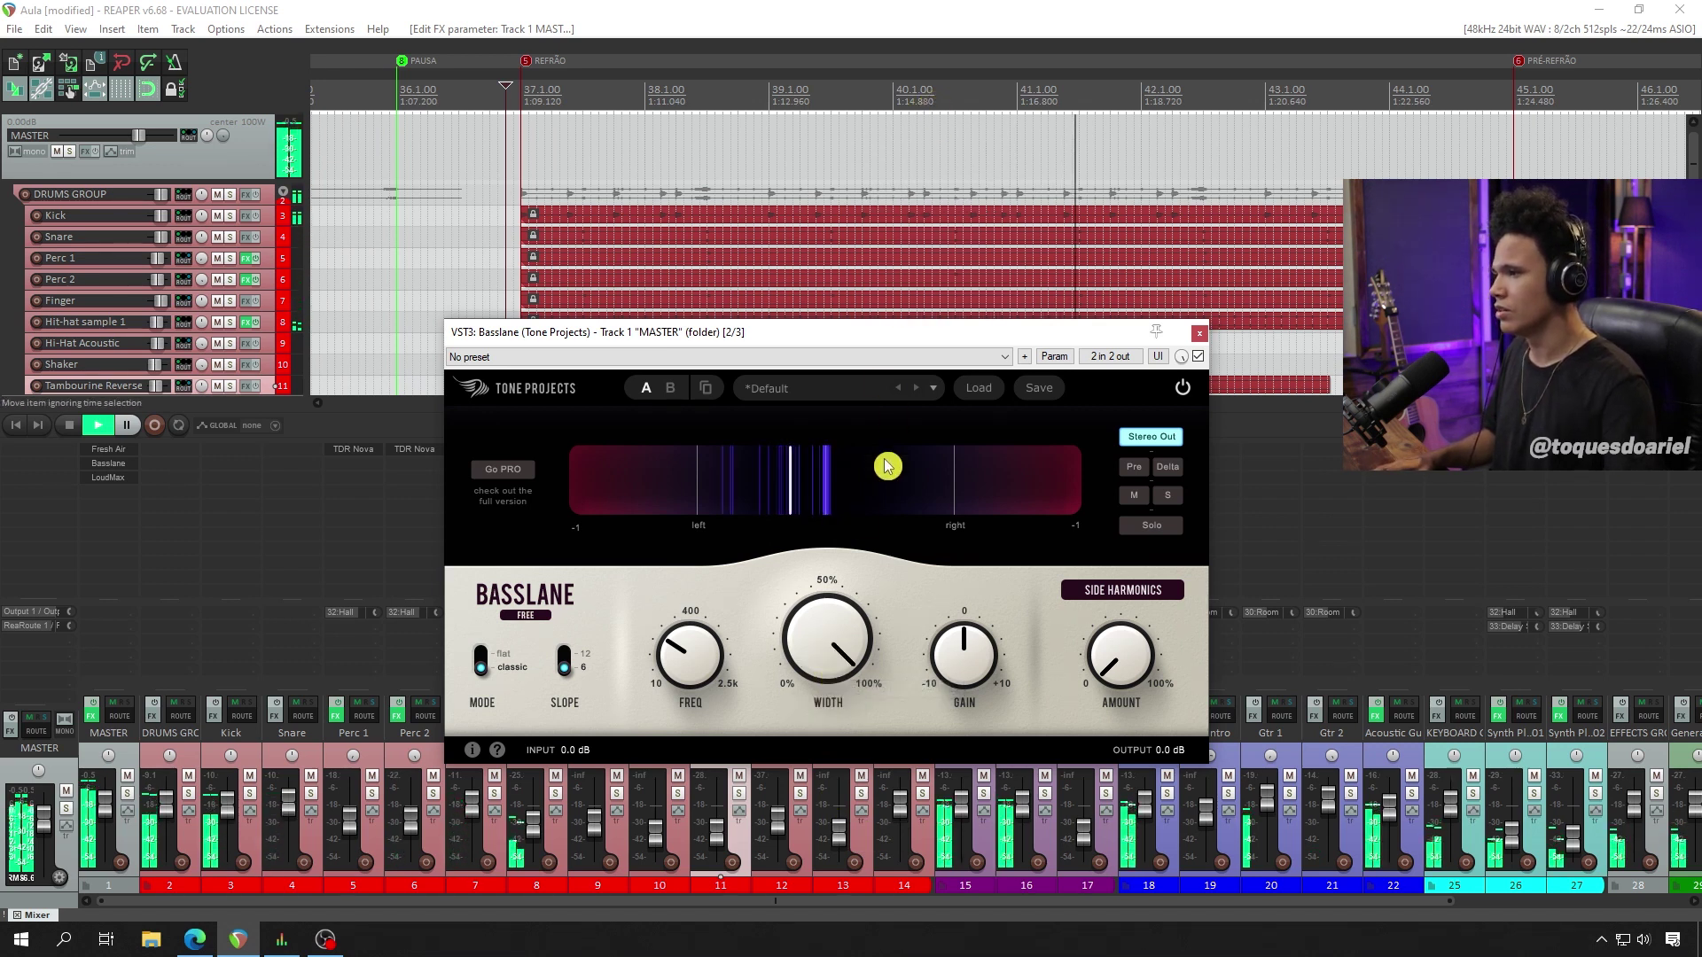
drag(824, 620, 805, 900)
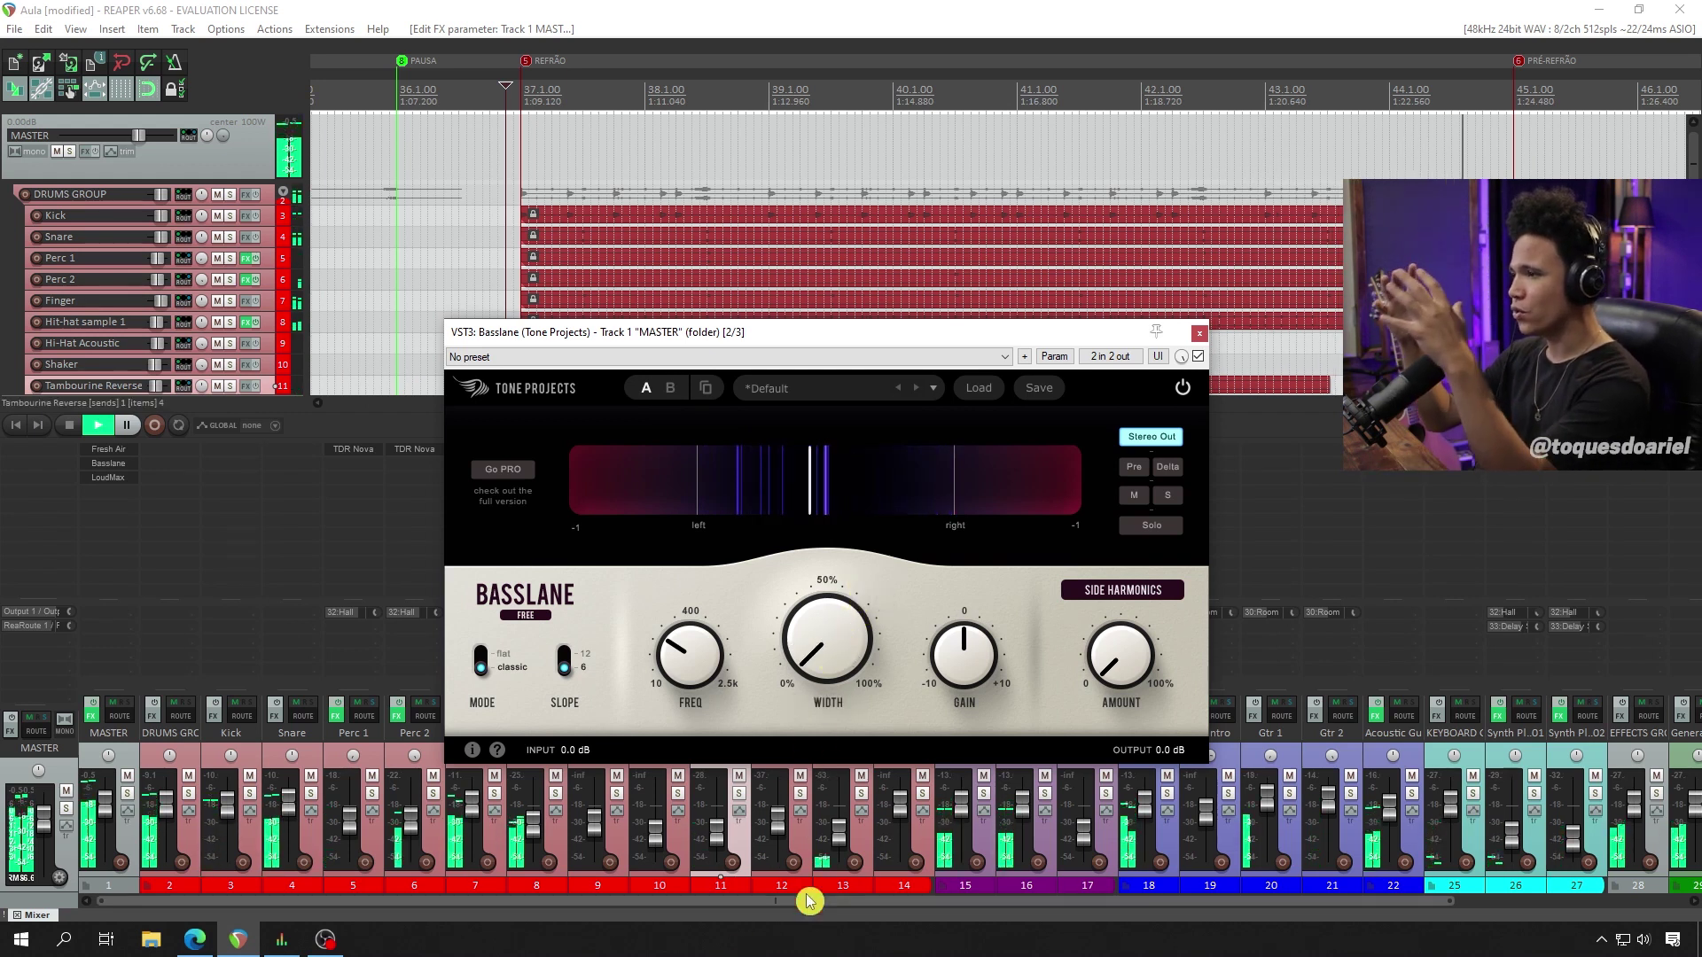
key(space)
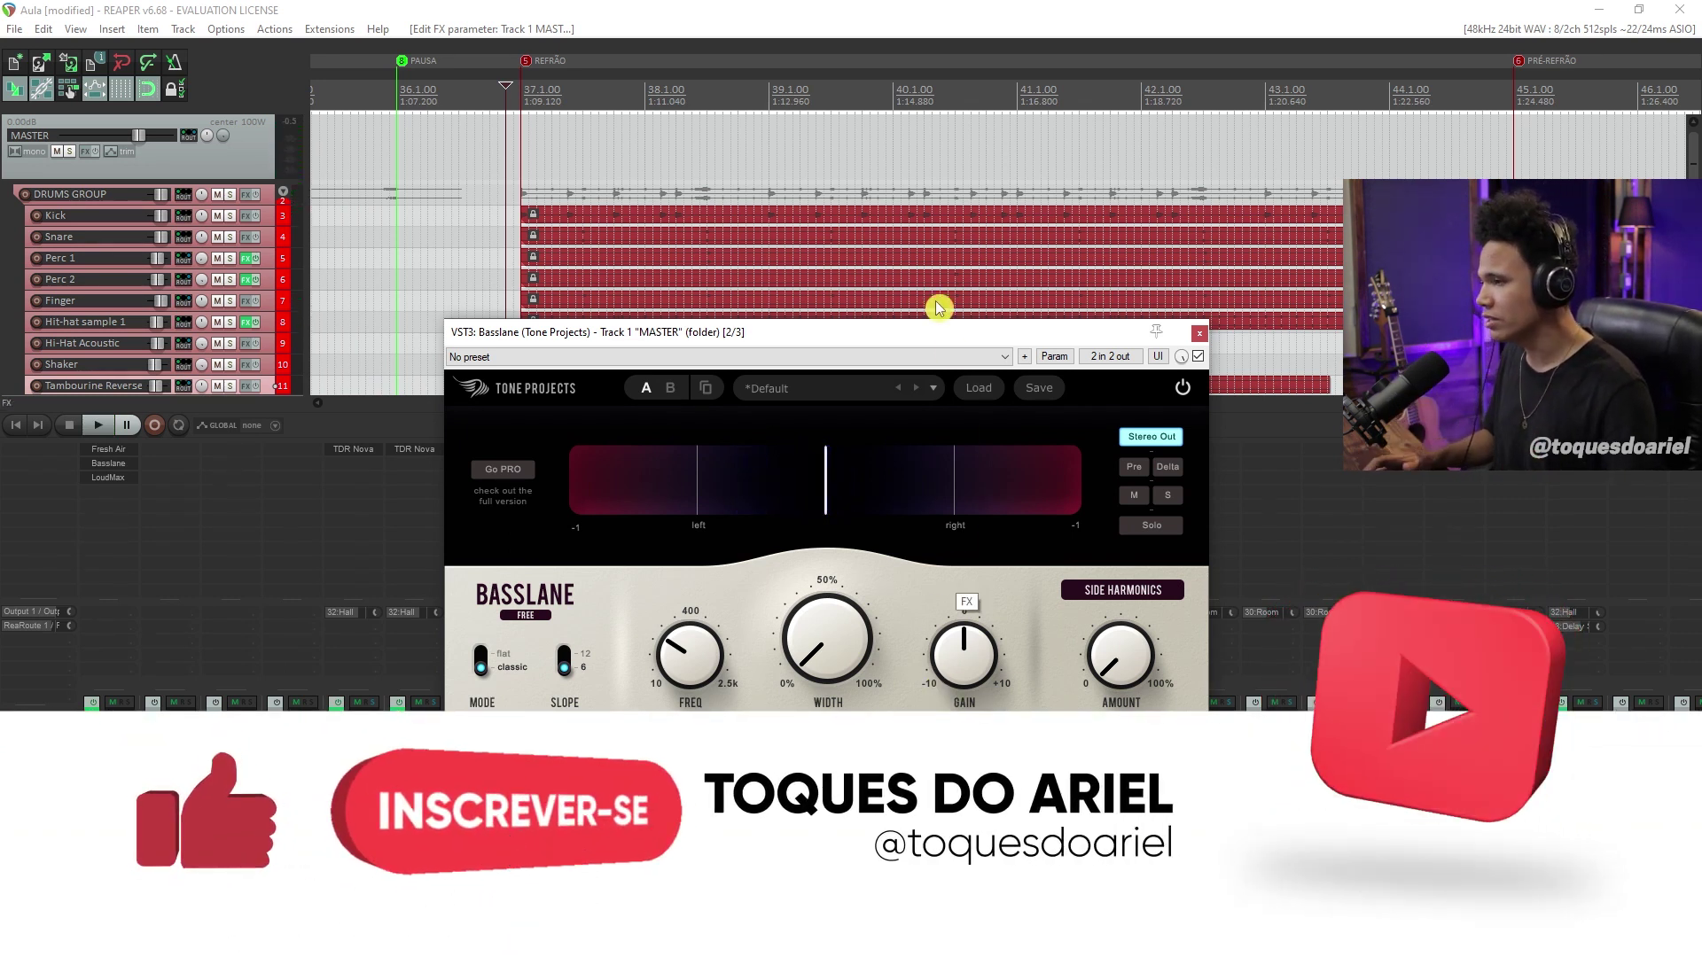
- Try a slightly larger Width with playback stopped, and return it to 0%
drag(867, 335, 891, 284)
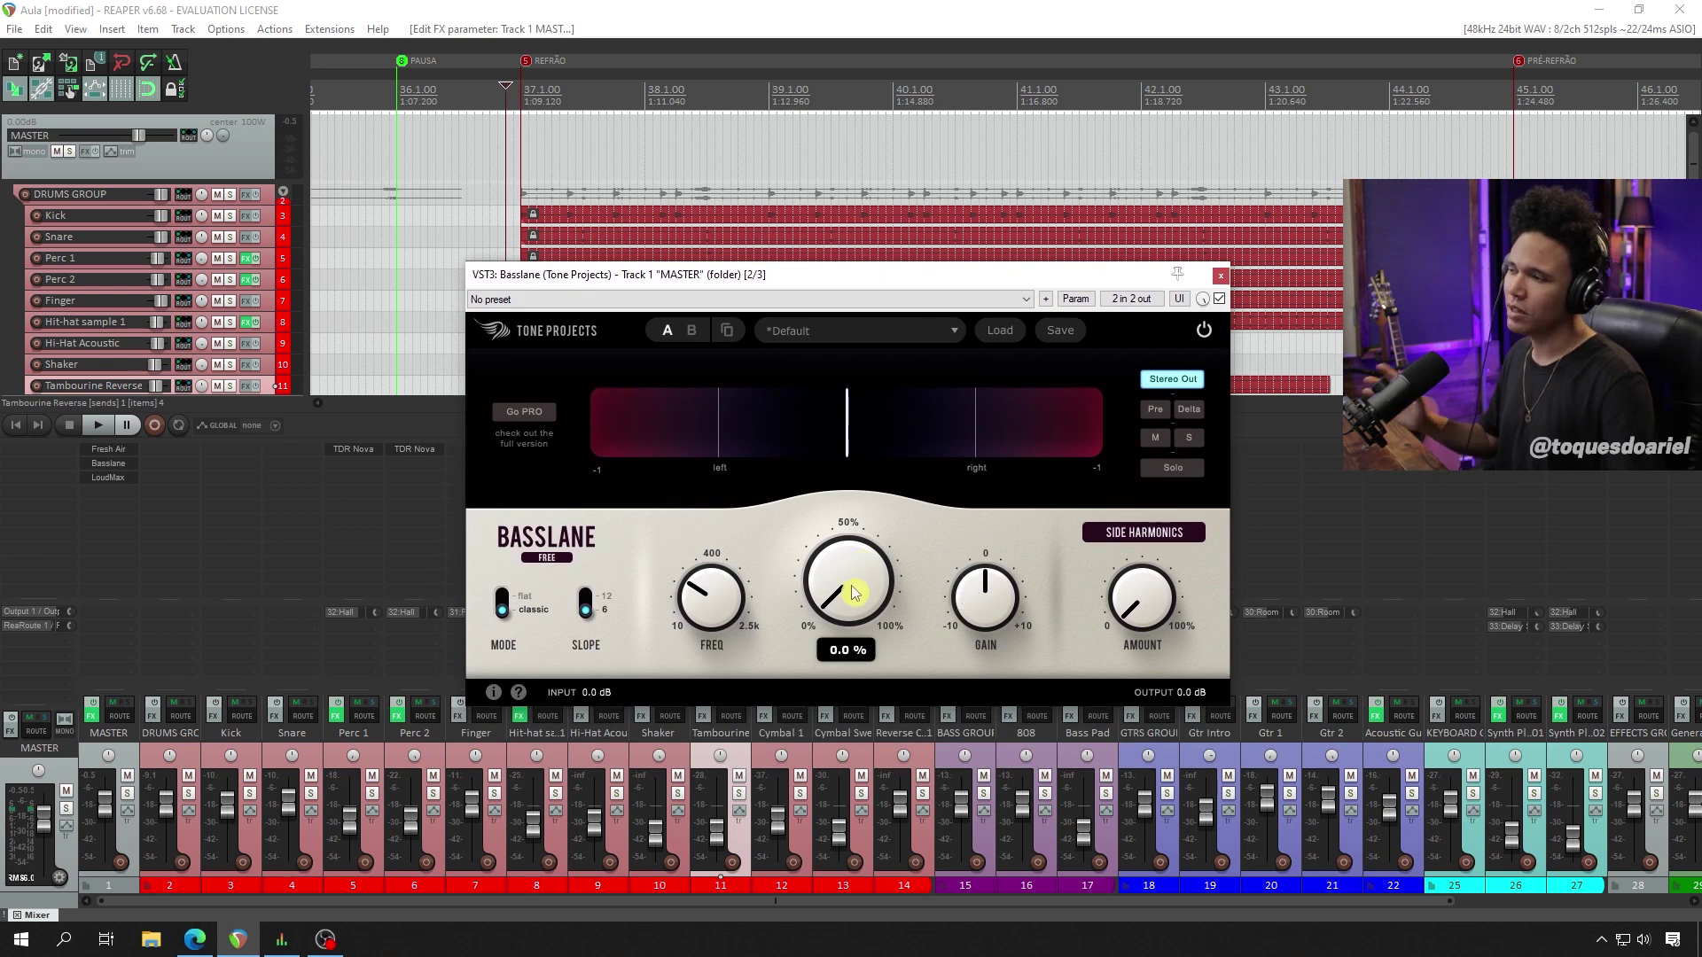
drag(858, 588, 868, 483)
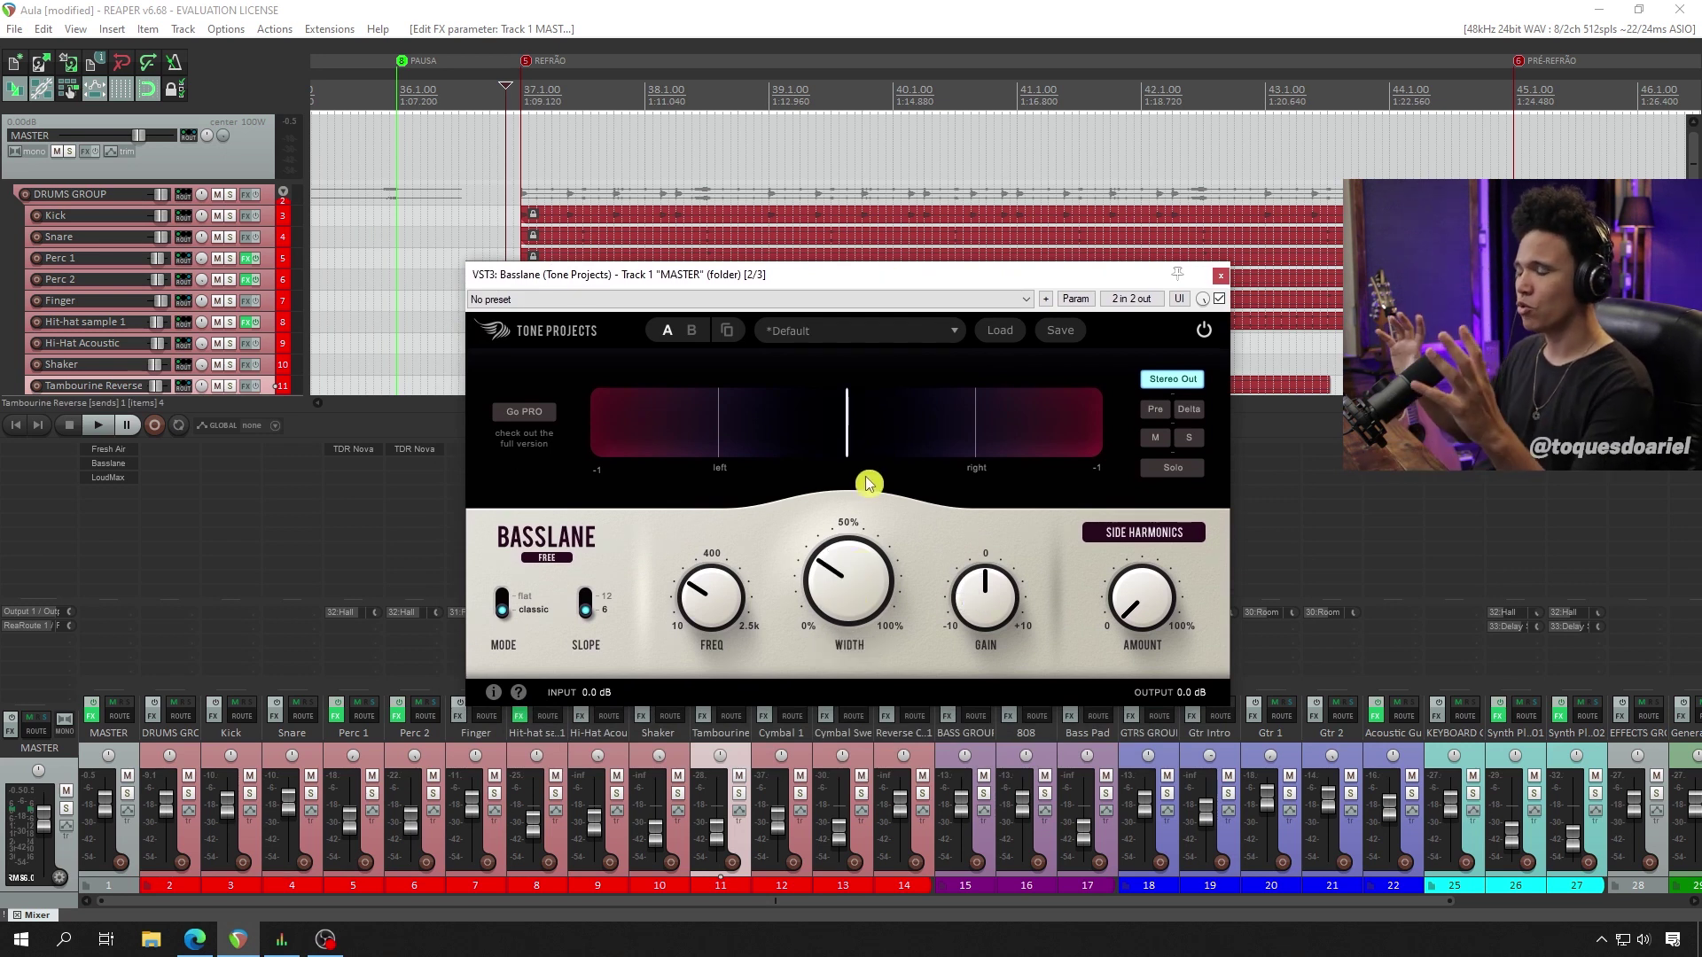
drag(869, 483, 846, 762)
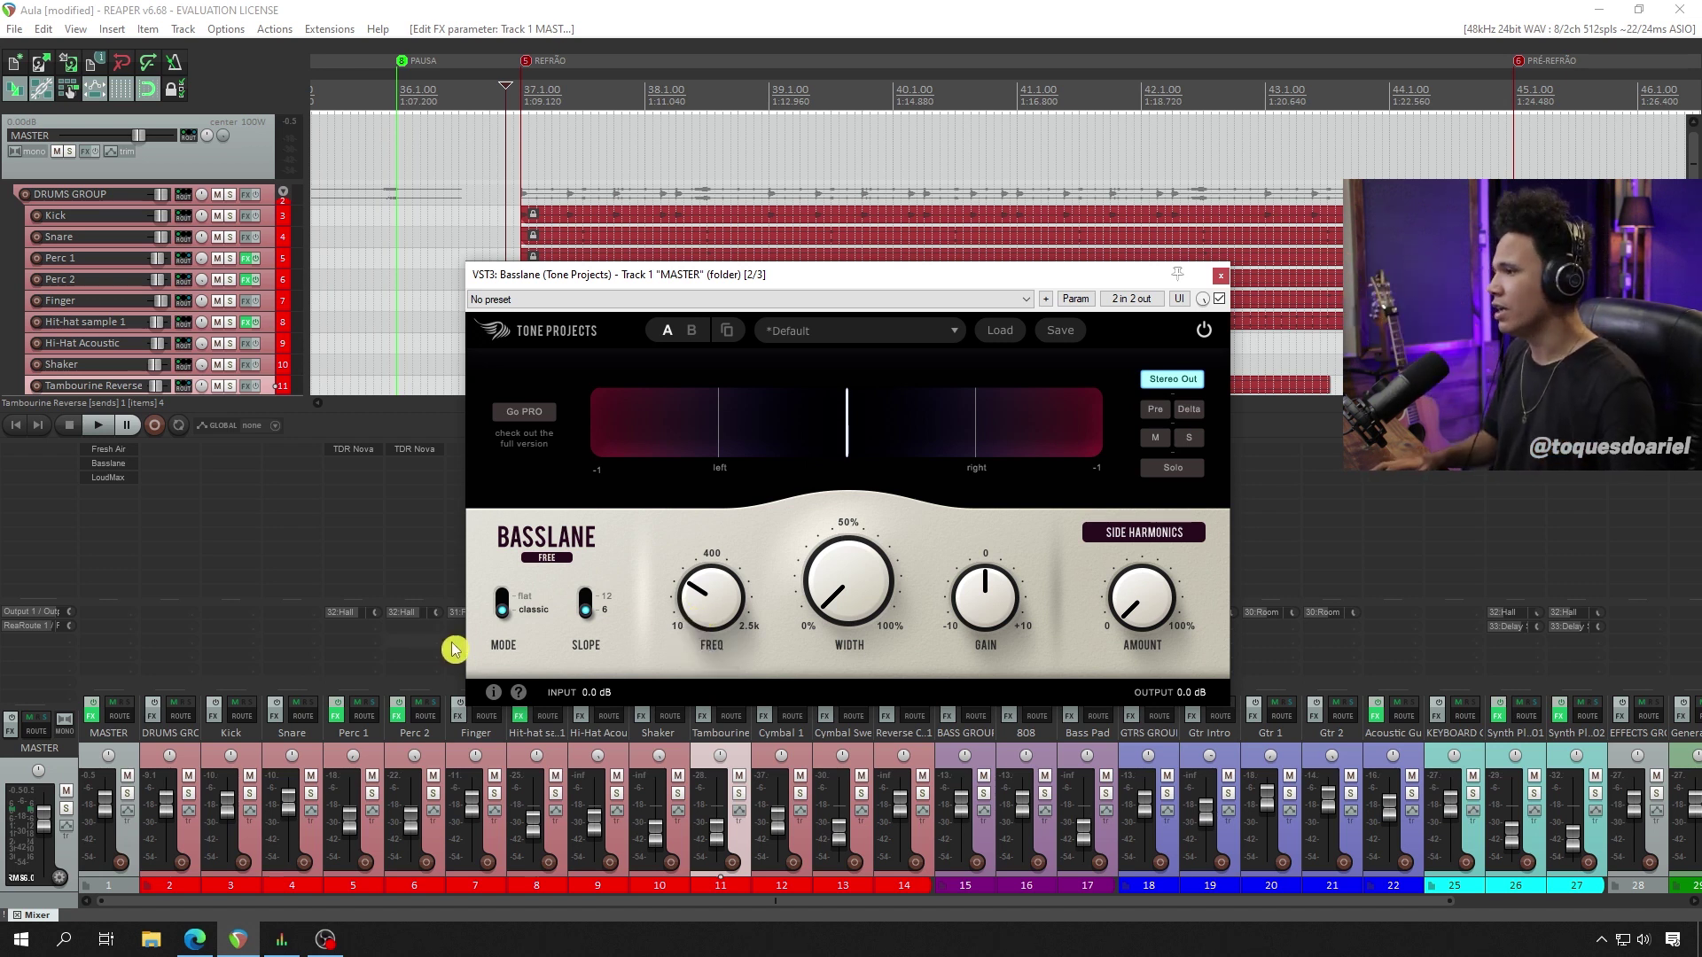
- Set Basslane's mode to flat and its slope to 6
click(501, 618)
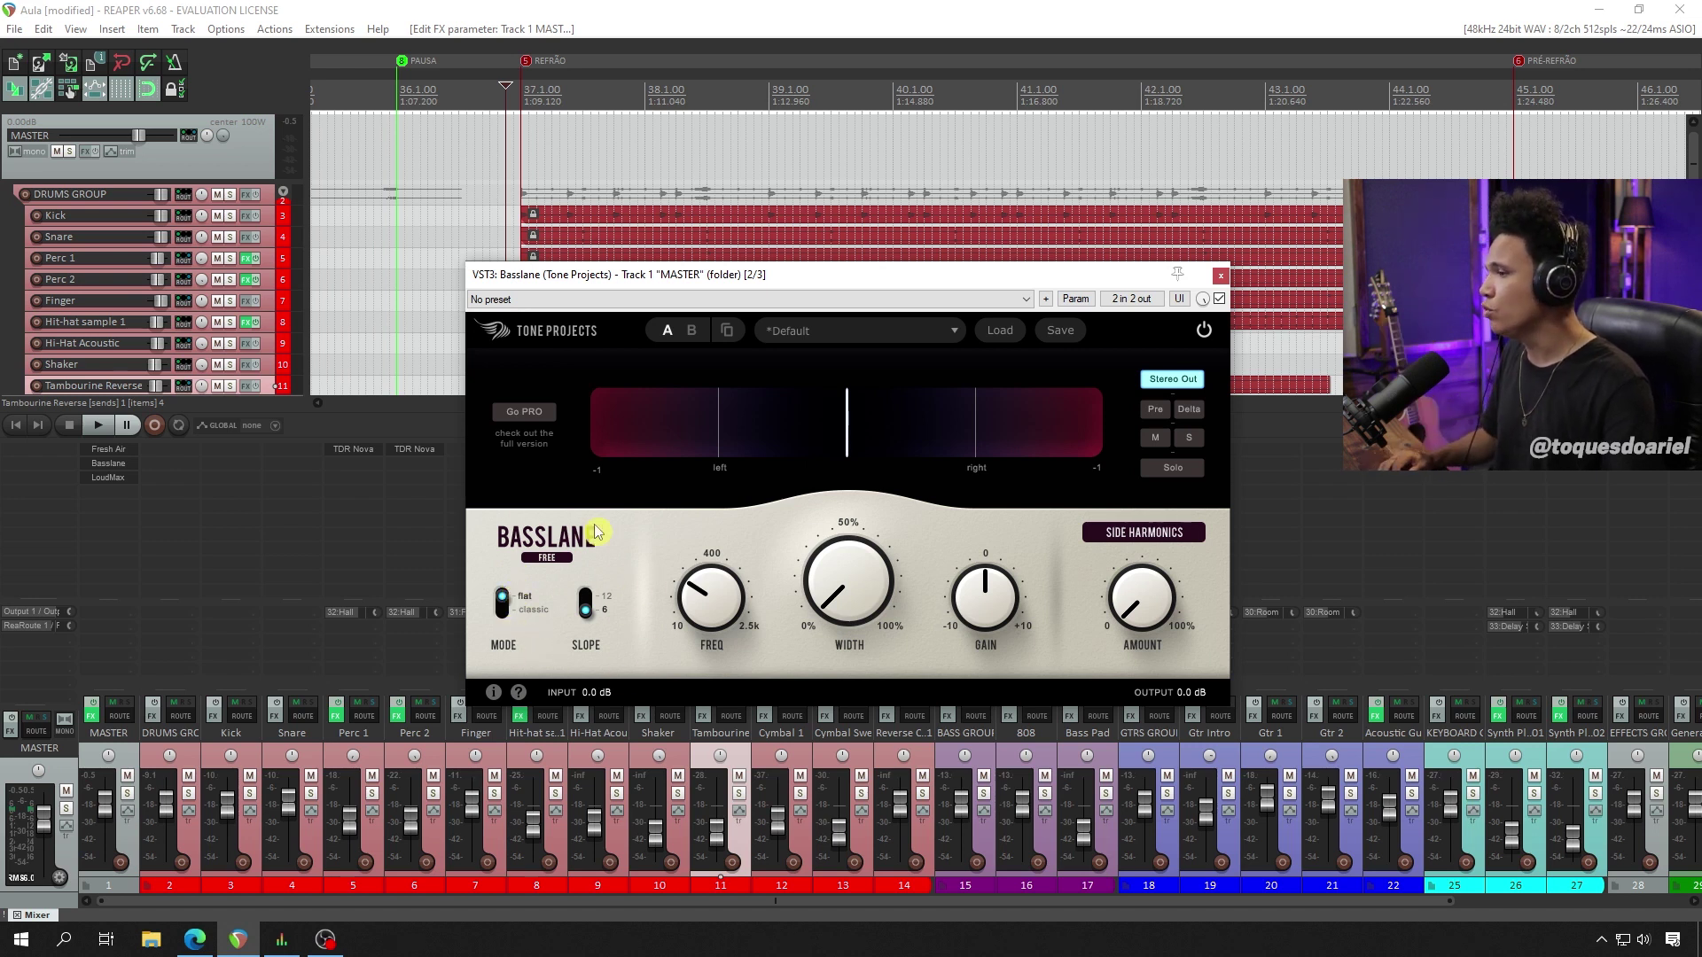
click(585, 612)
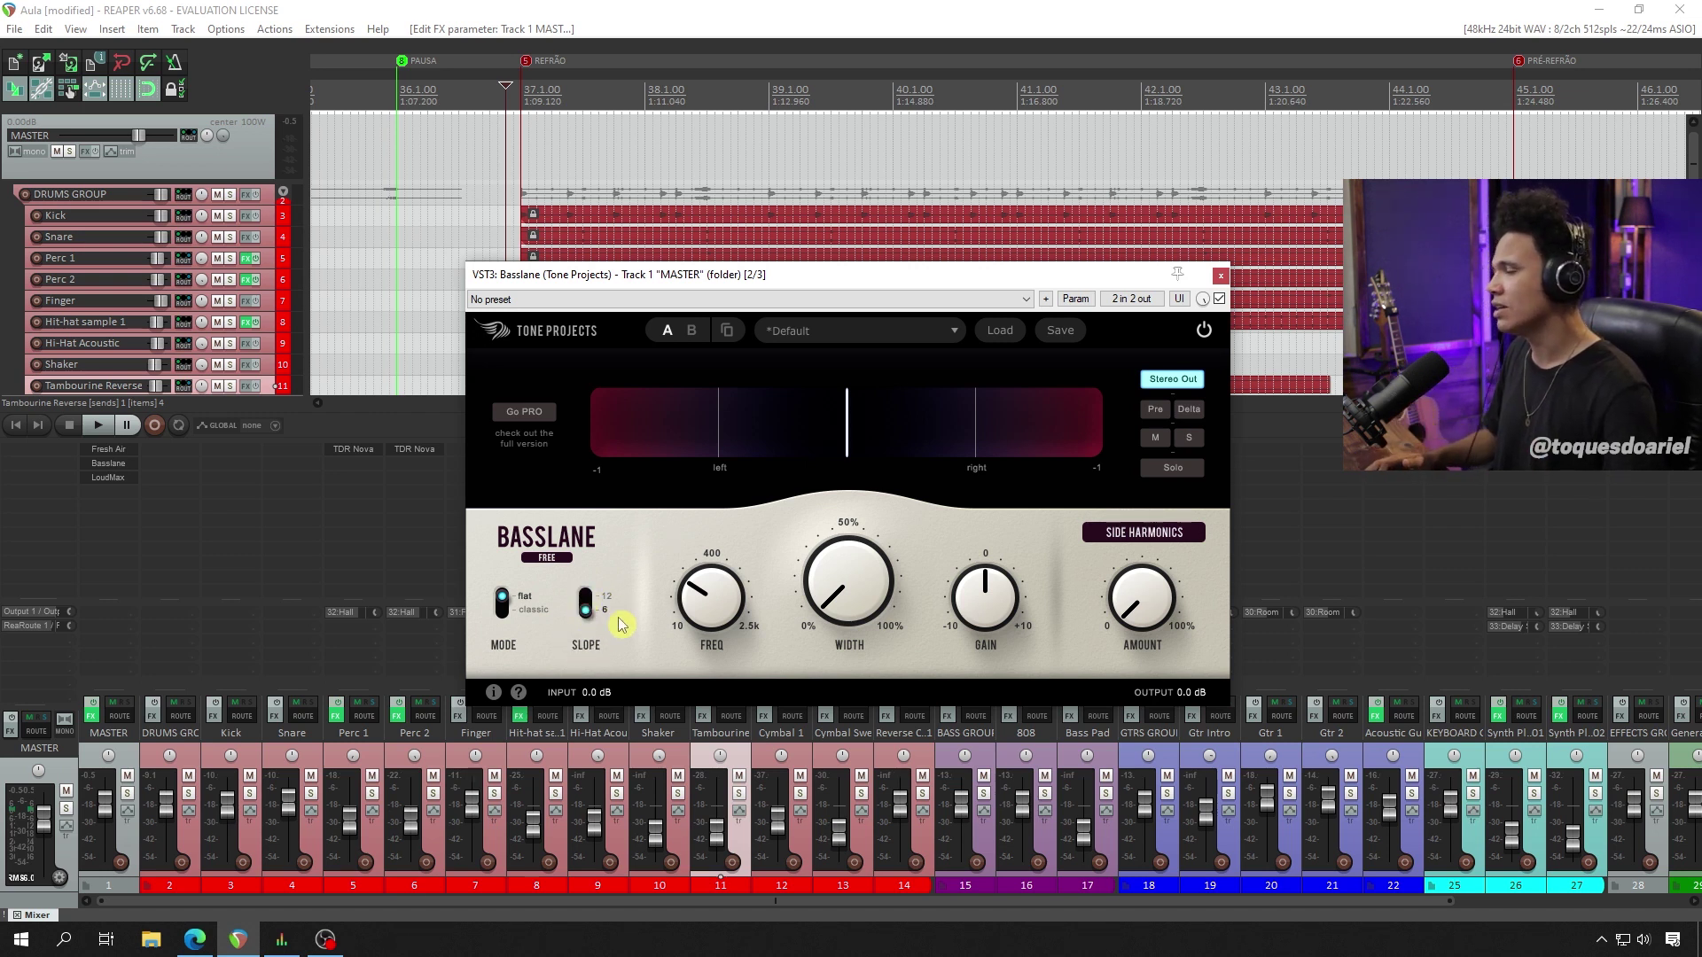
mouse_move(968, 618)
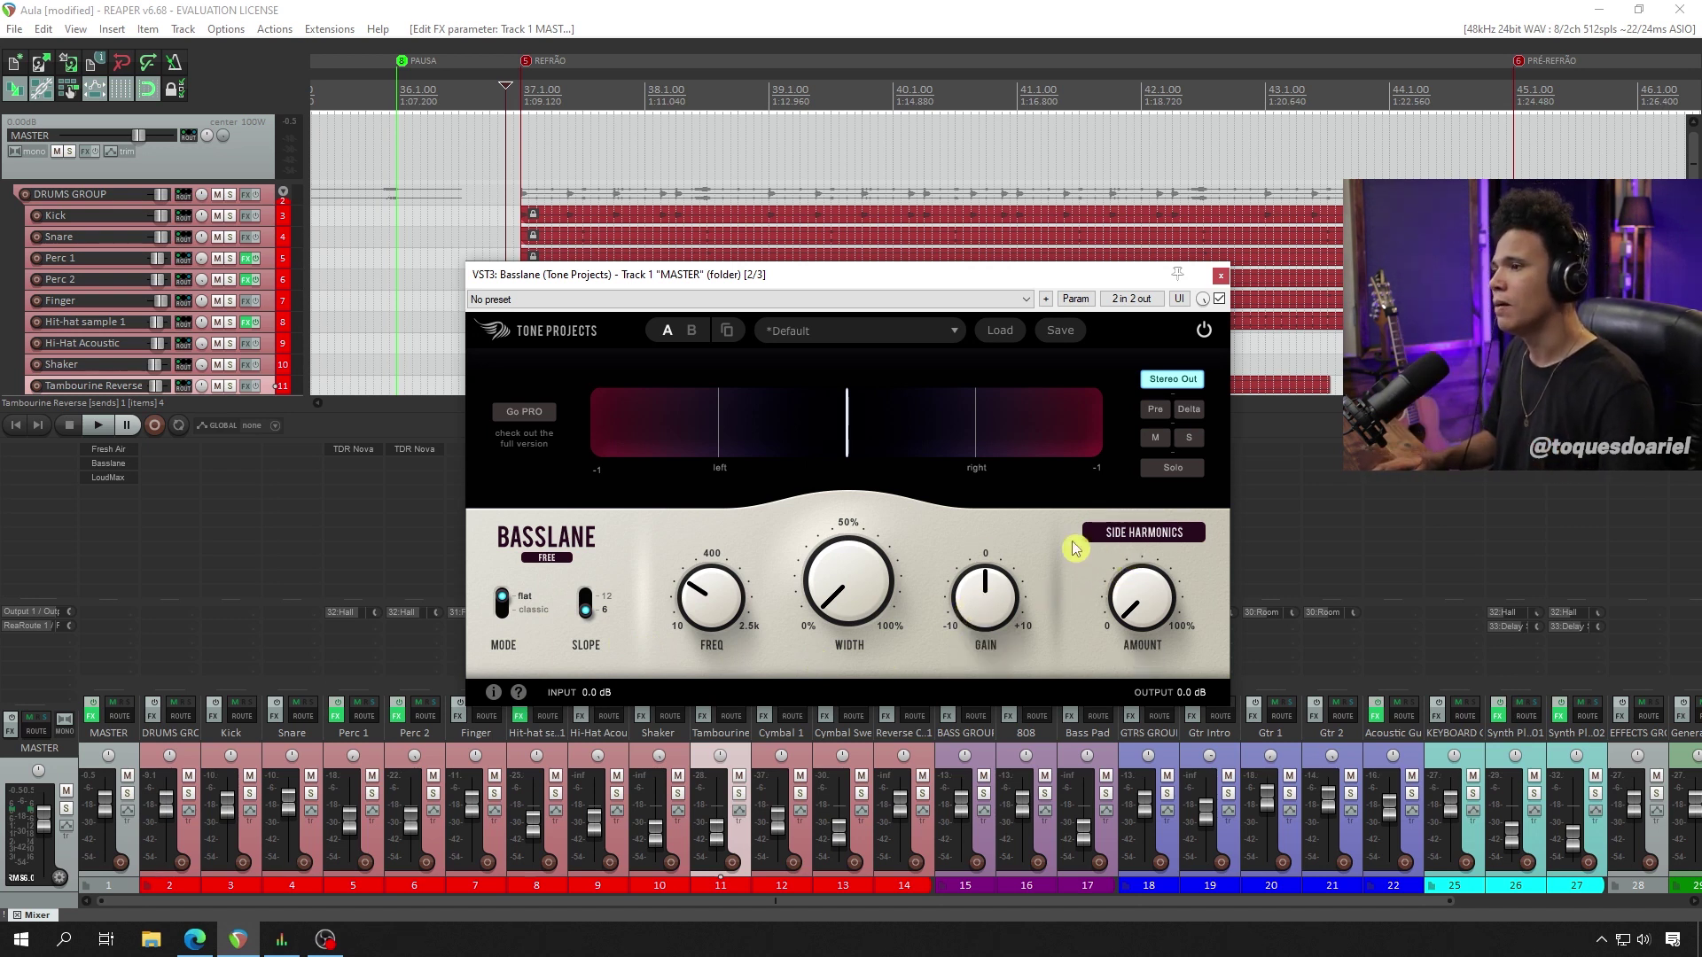
drag(1008, 270, 985, 234)
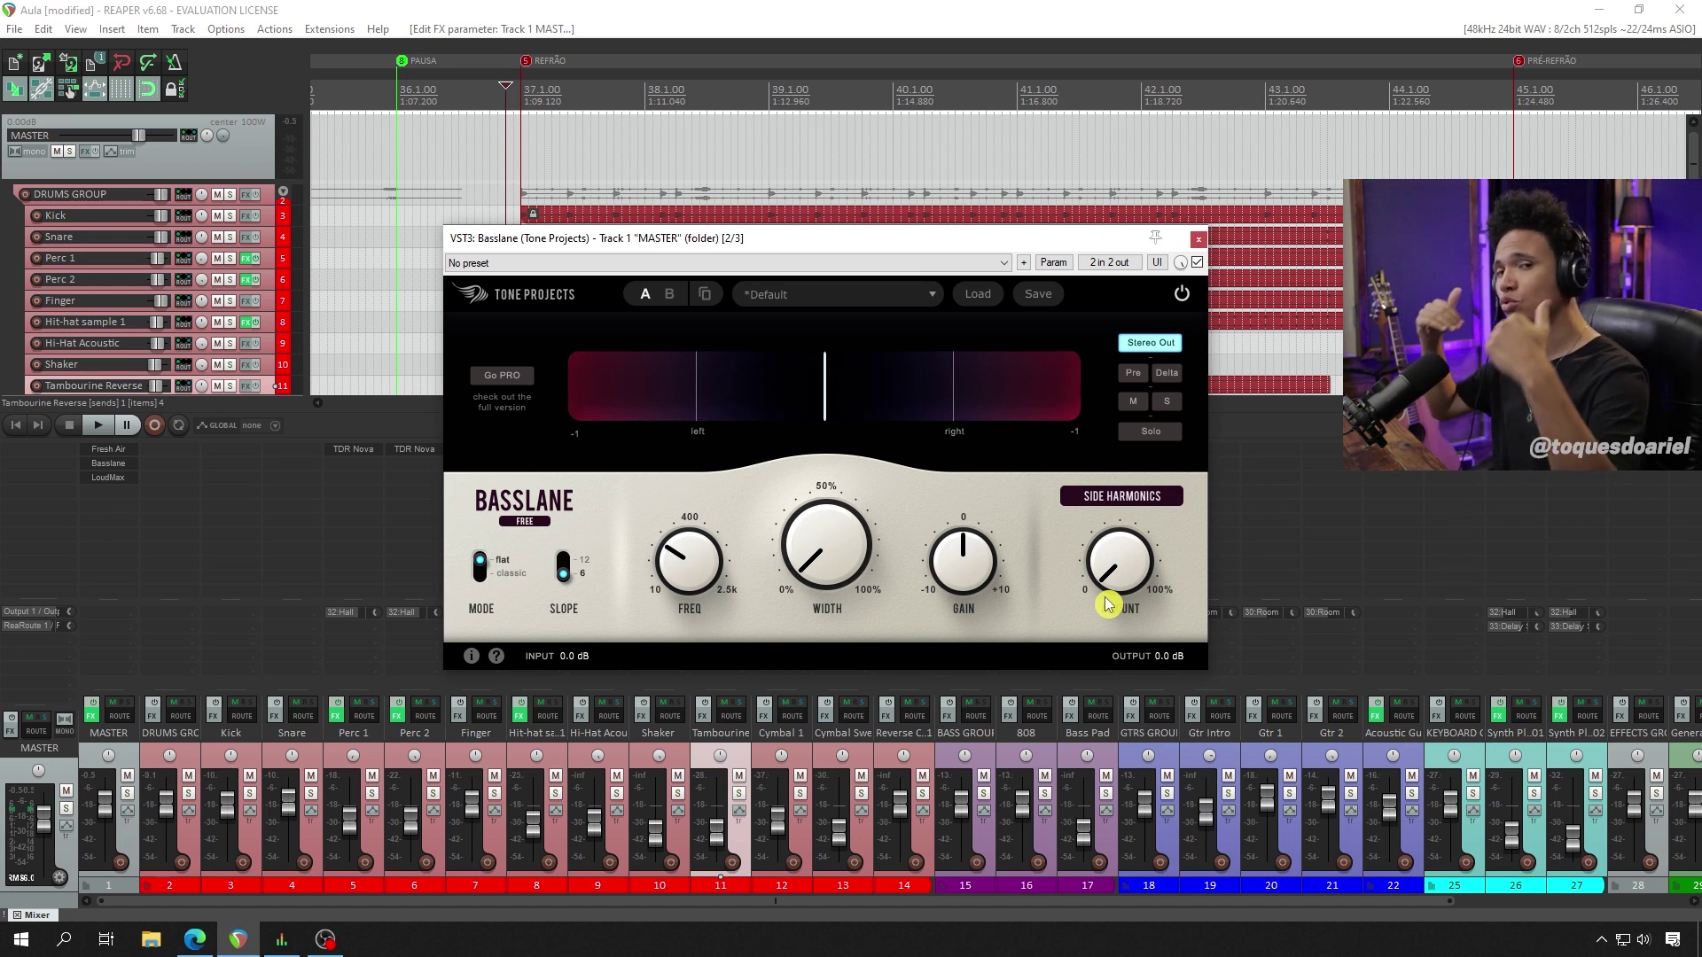
mouse_move(797, 570)
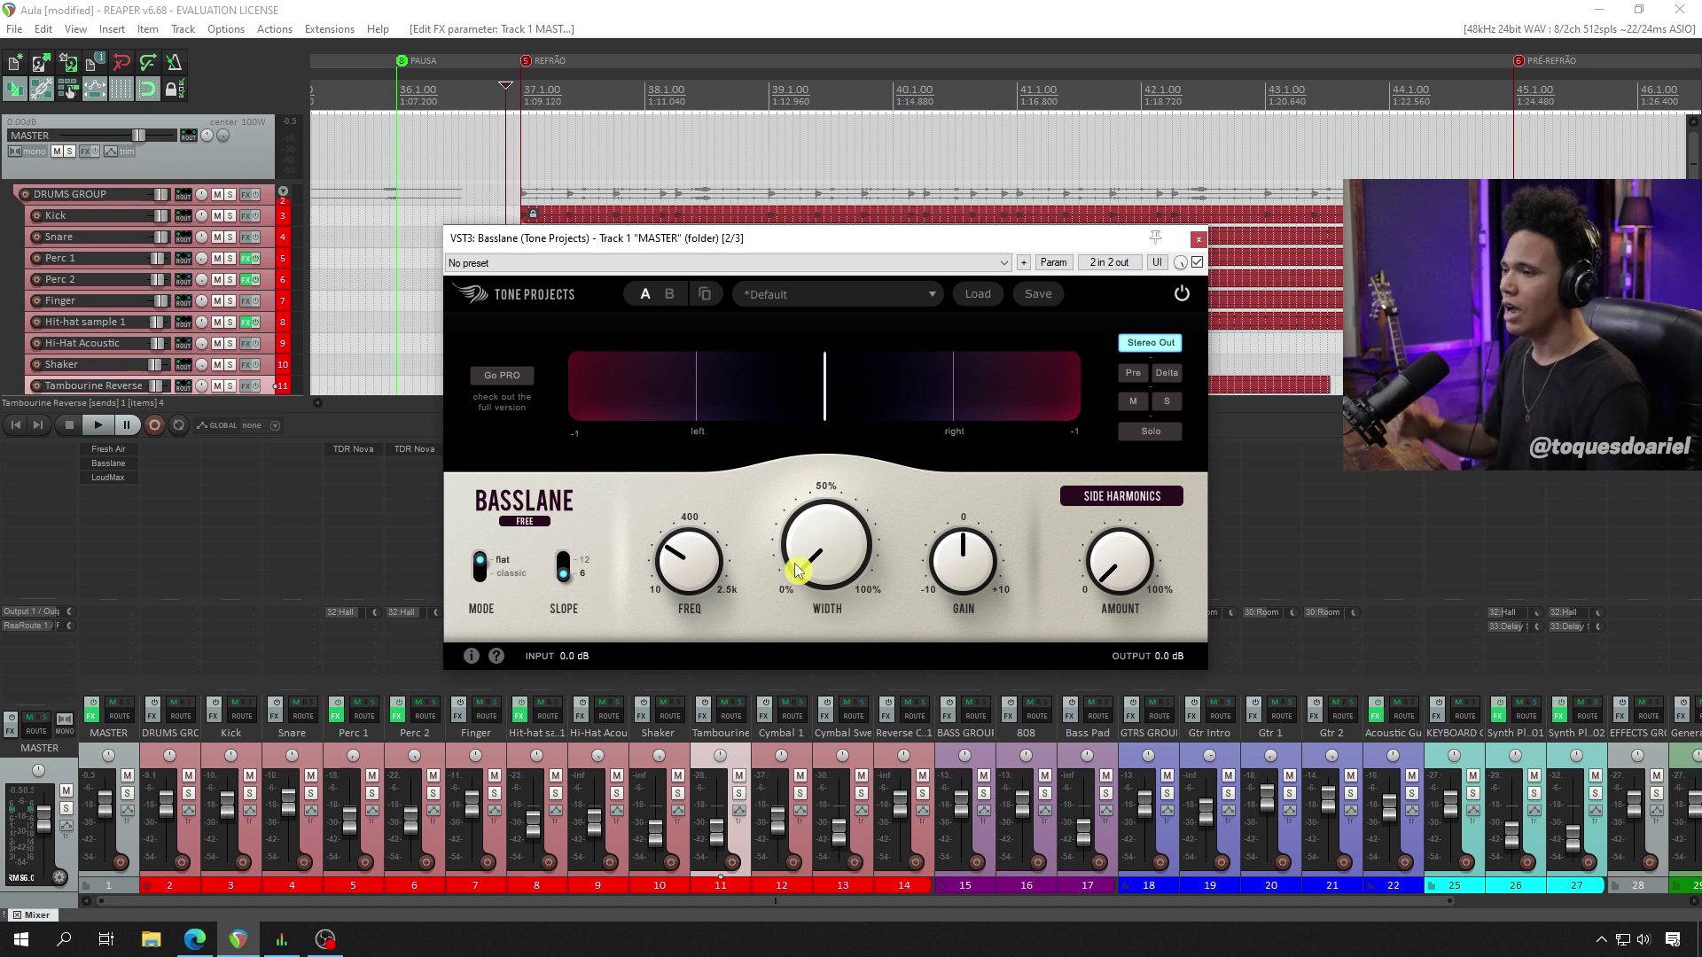
mouse_move(1119, 560)
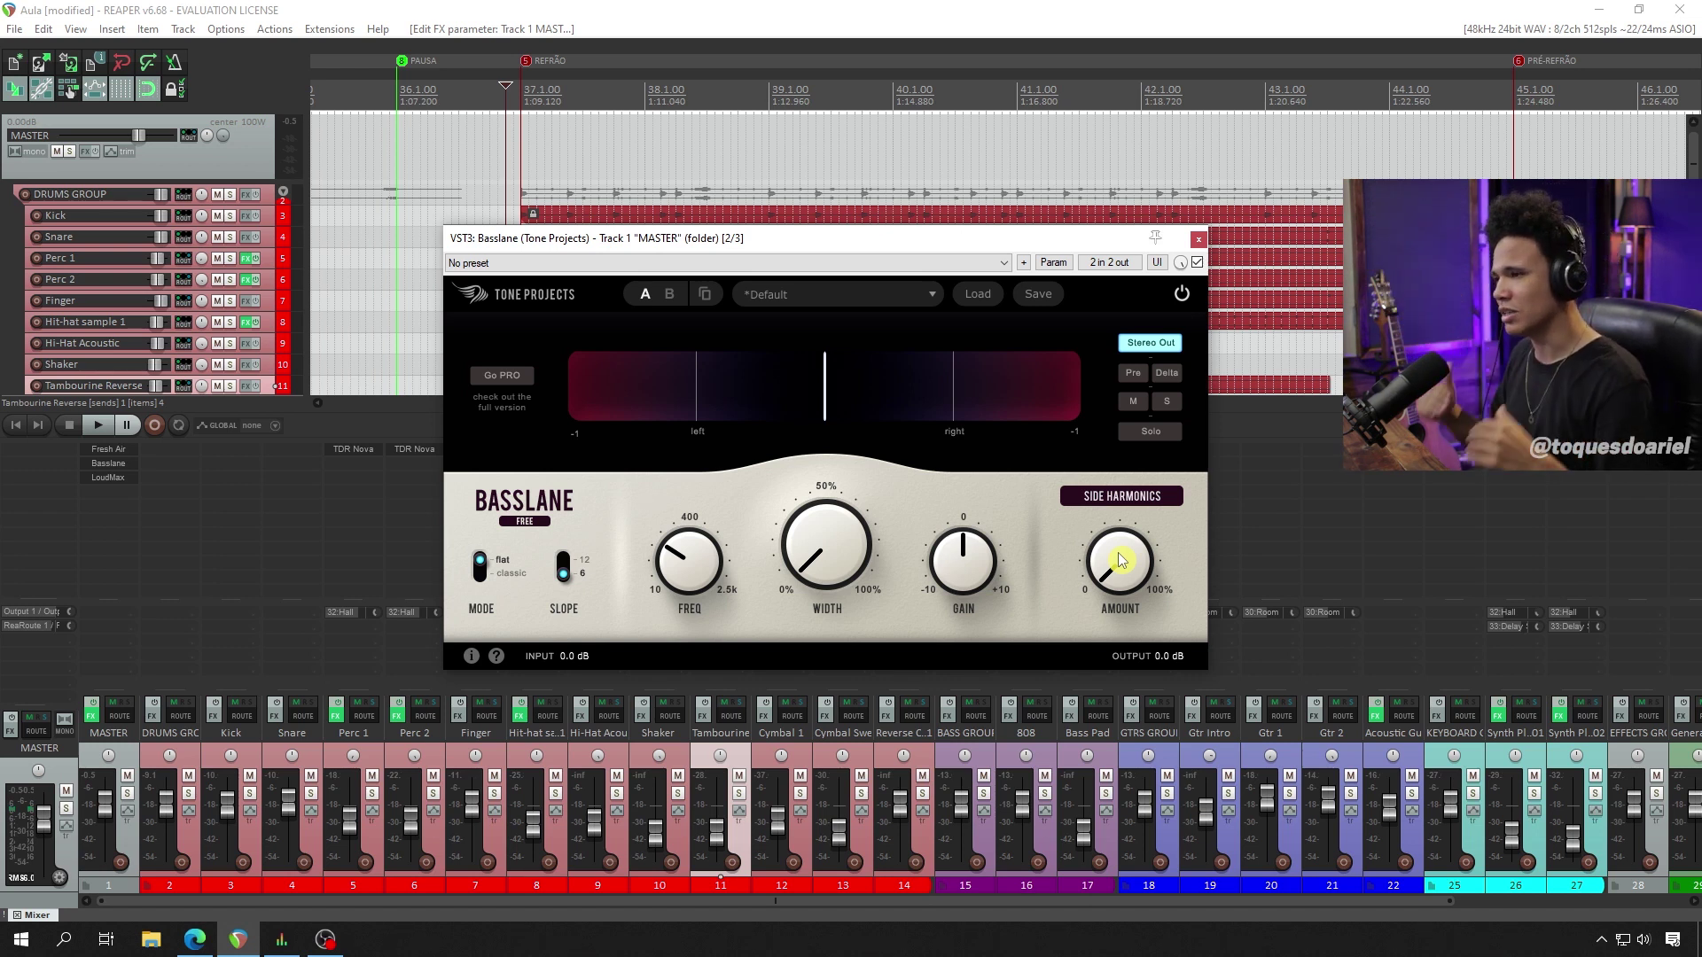
drag(921, 237, 901, 334)
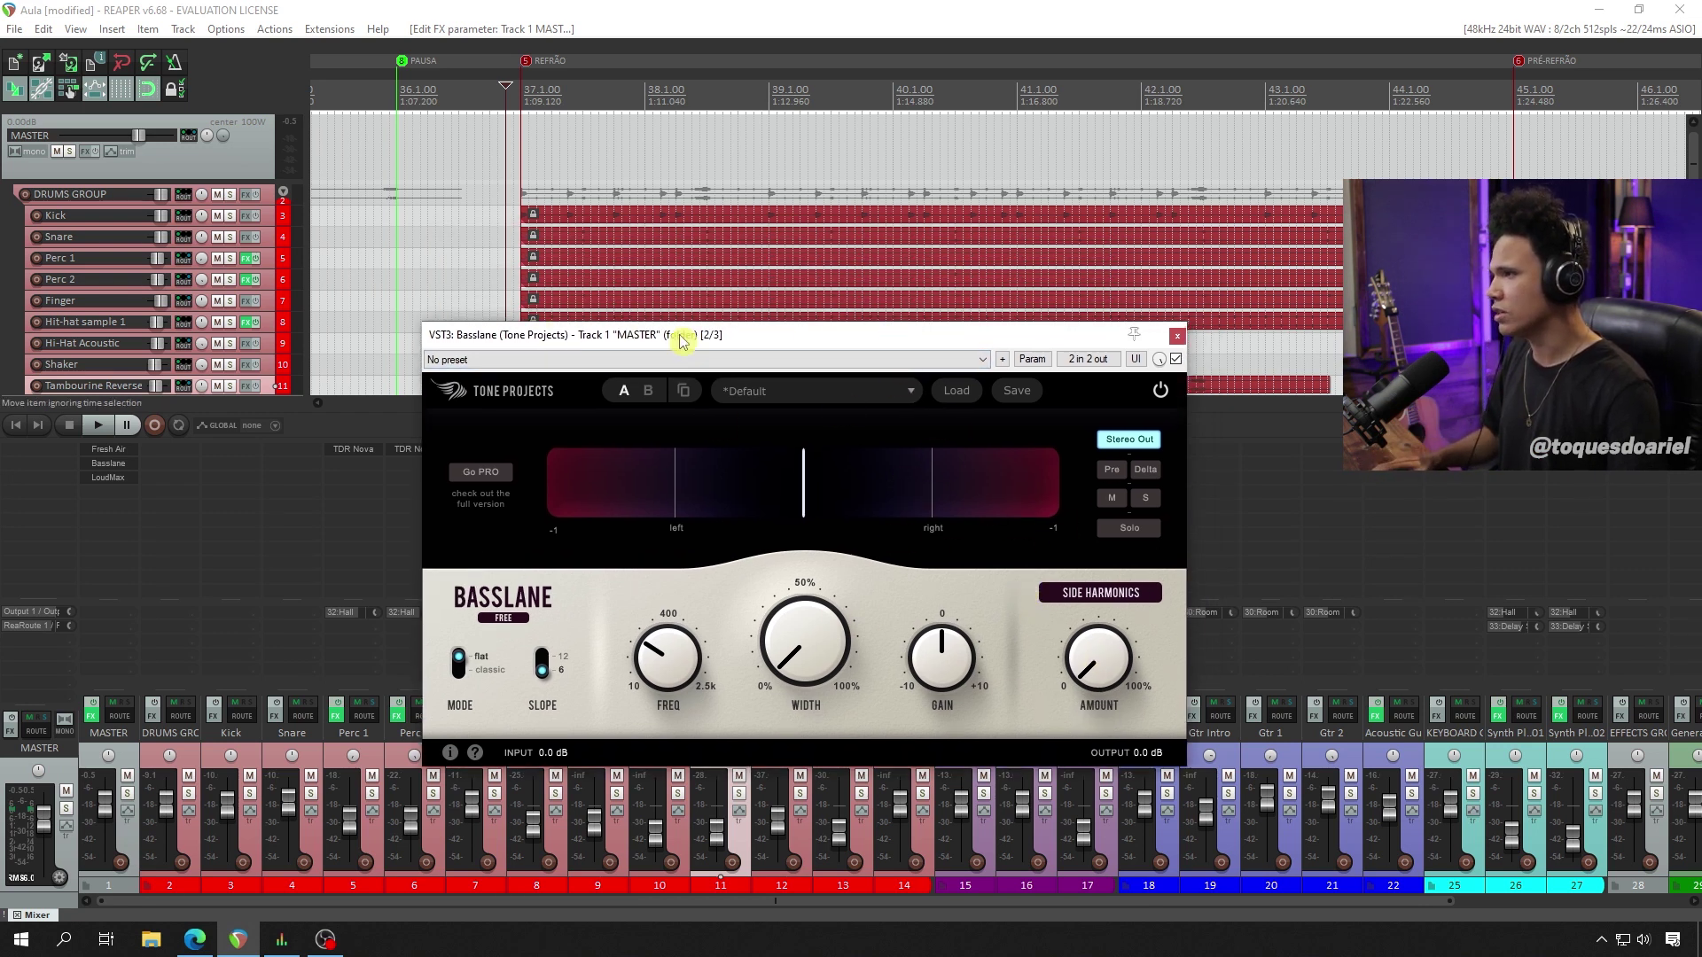
- Play the mix from just before the REFRÃO marker while trying different Side Harmonics Amounts, settle at about a third, and stop playback
drag(681, 341, 684, 390)
click(513, 191)
key(space)
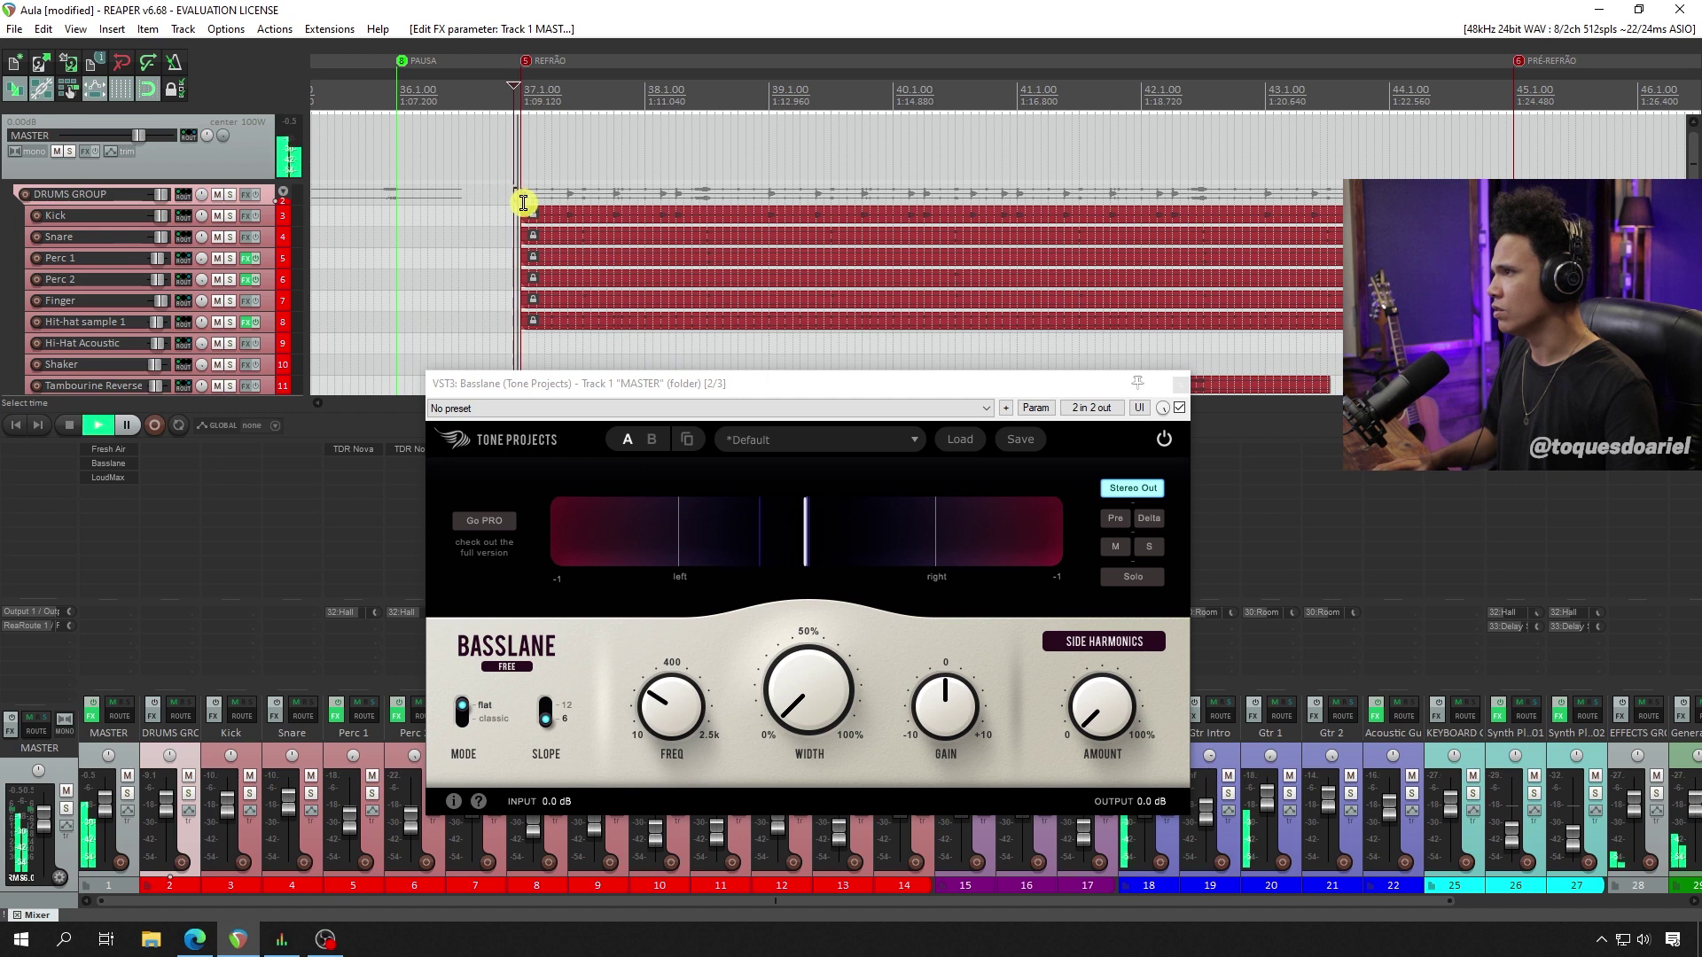
drag(1099, 702, 1157, 452)
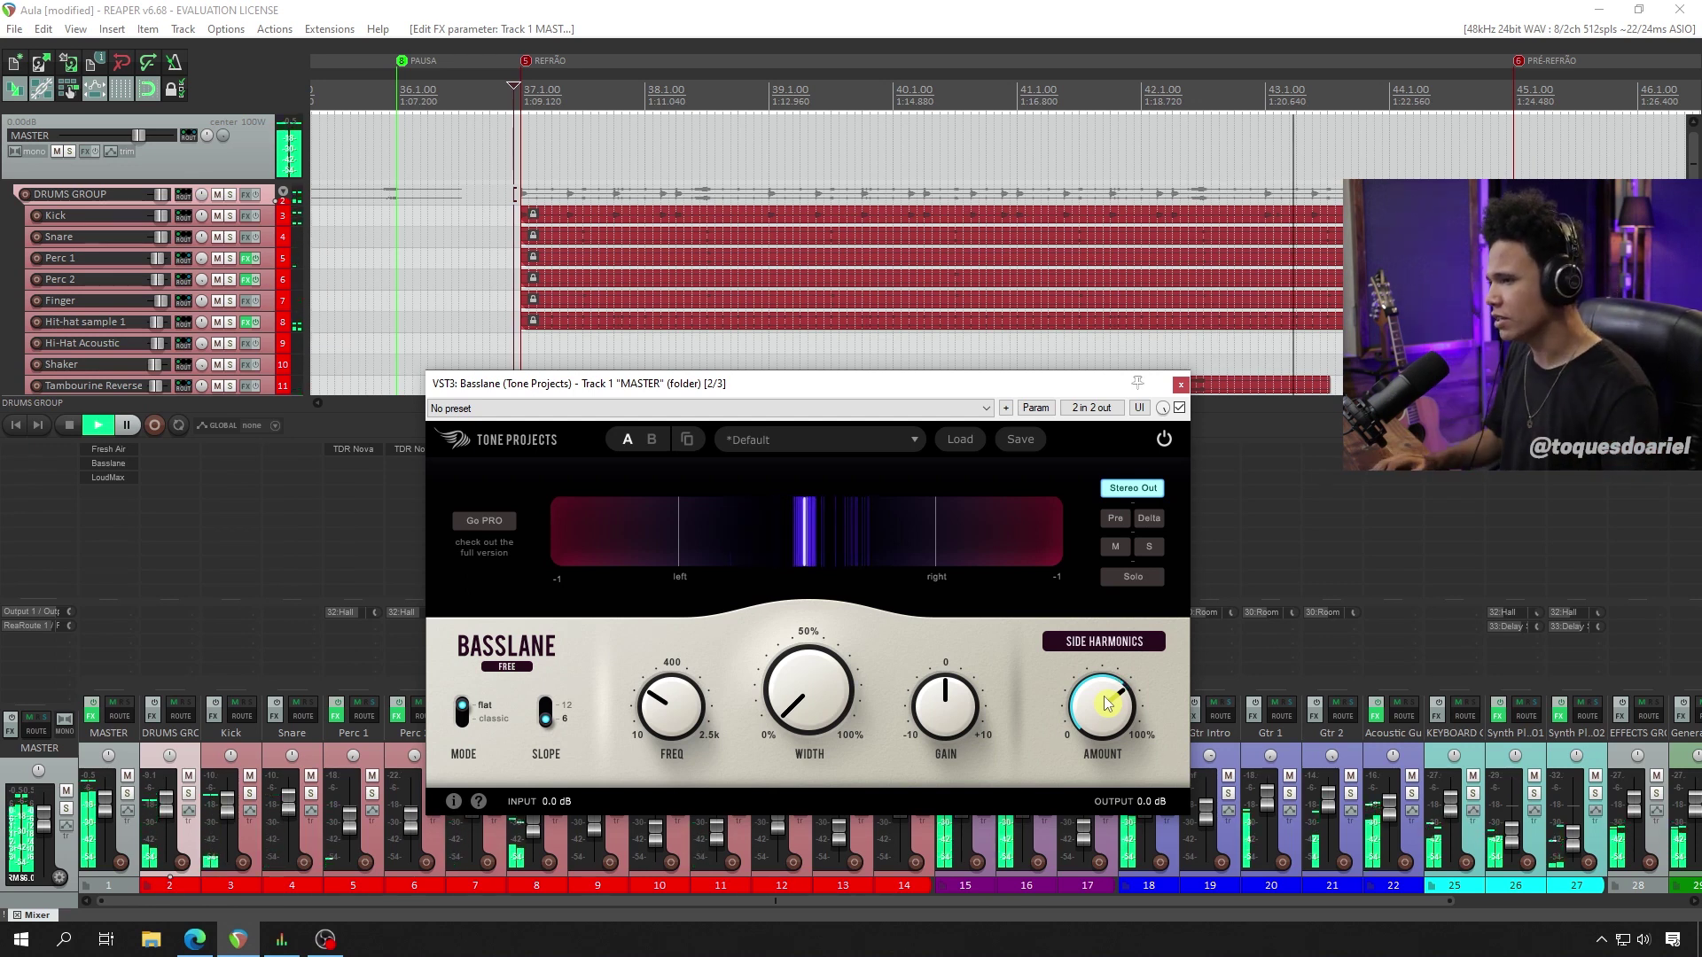
mouse_move(1107, 704)
mouse_down()
mouse_move(1106, 769)
mouse_move(1105, 716)
mouse_up()
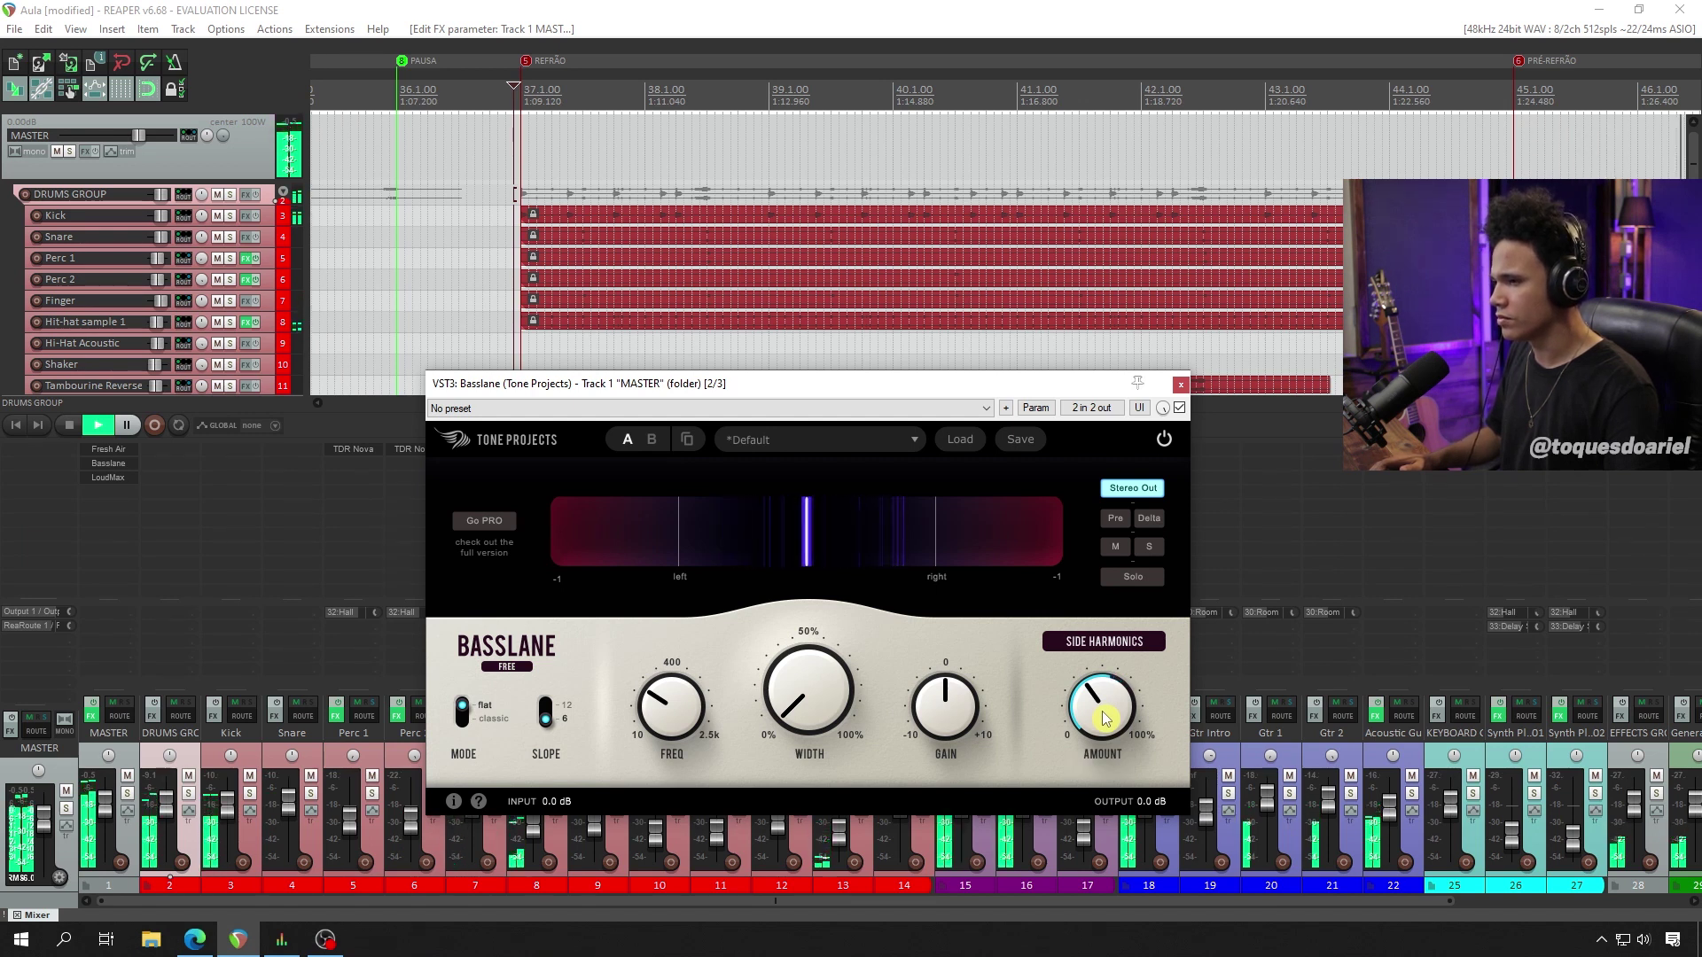
drag(1106, 716, 1095, 734)
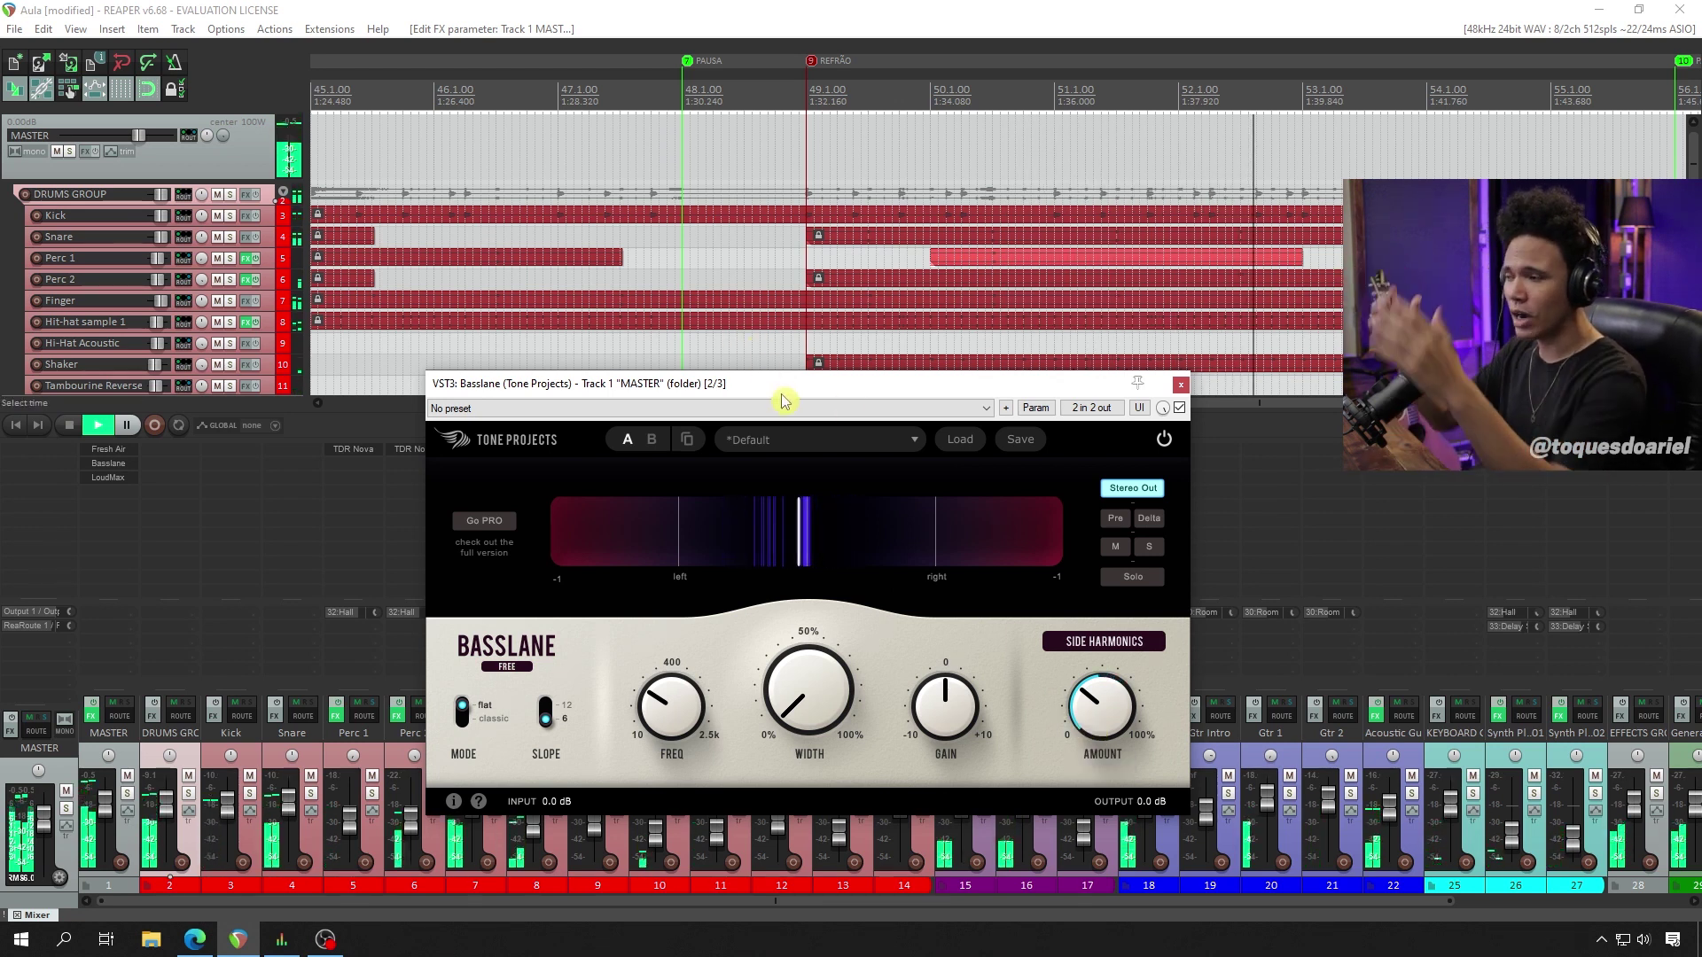
drag(800, 391, 806, 283)
key(space)
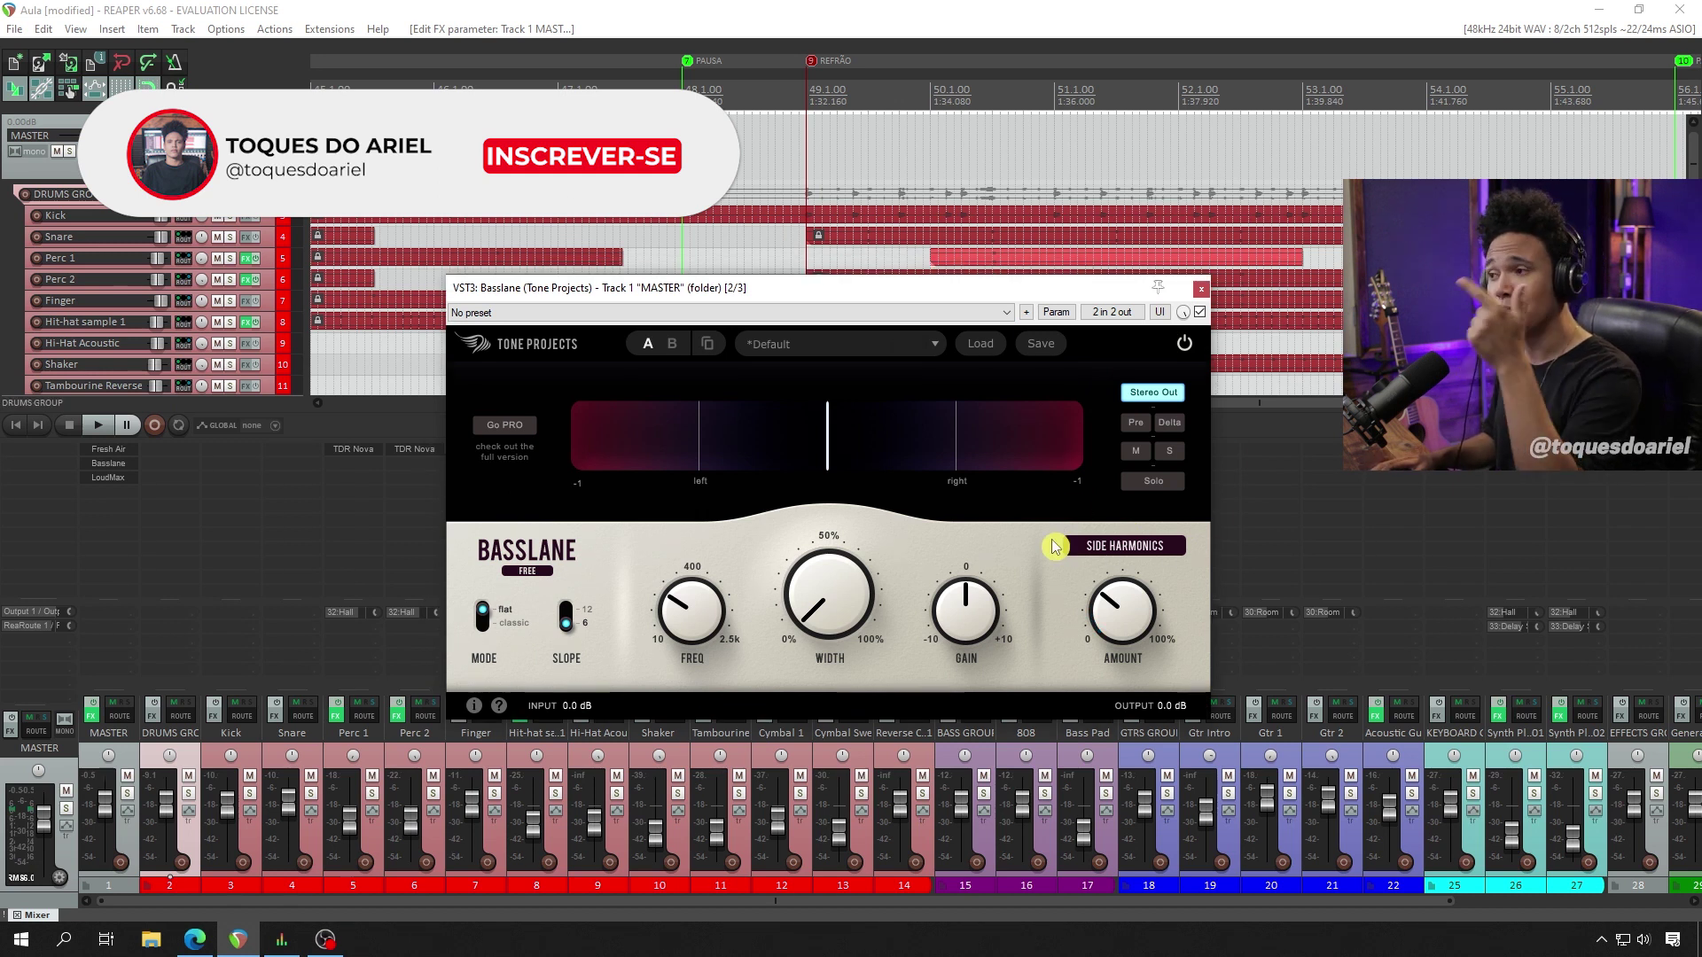
- Compare the playing mix with Basslane bypassed and enabled, and leave the plug-in enabled
click(1200, 312)
key(space)
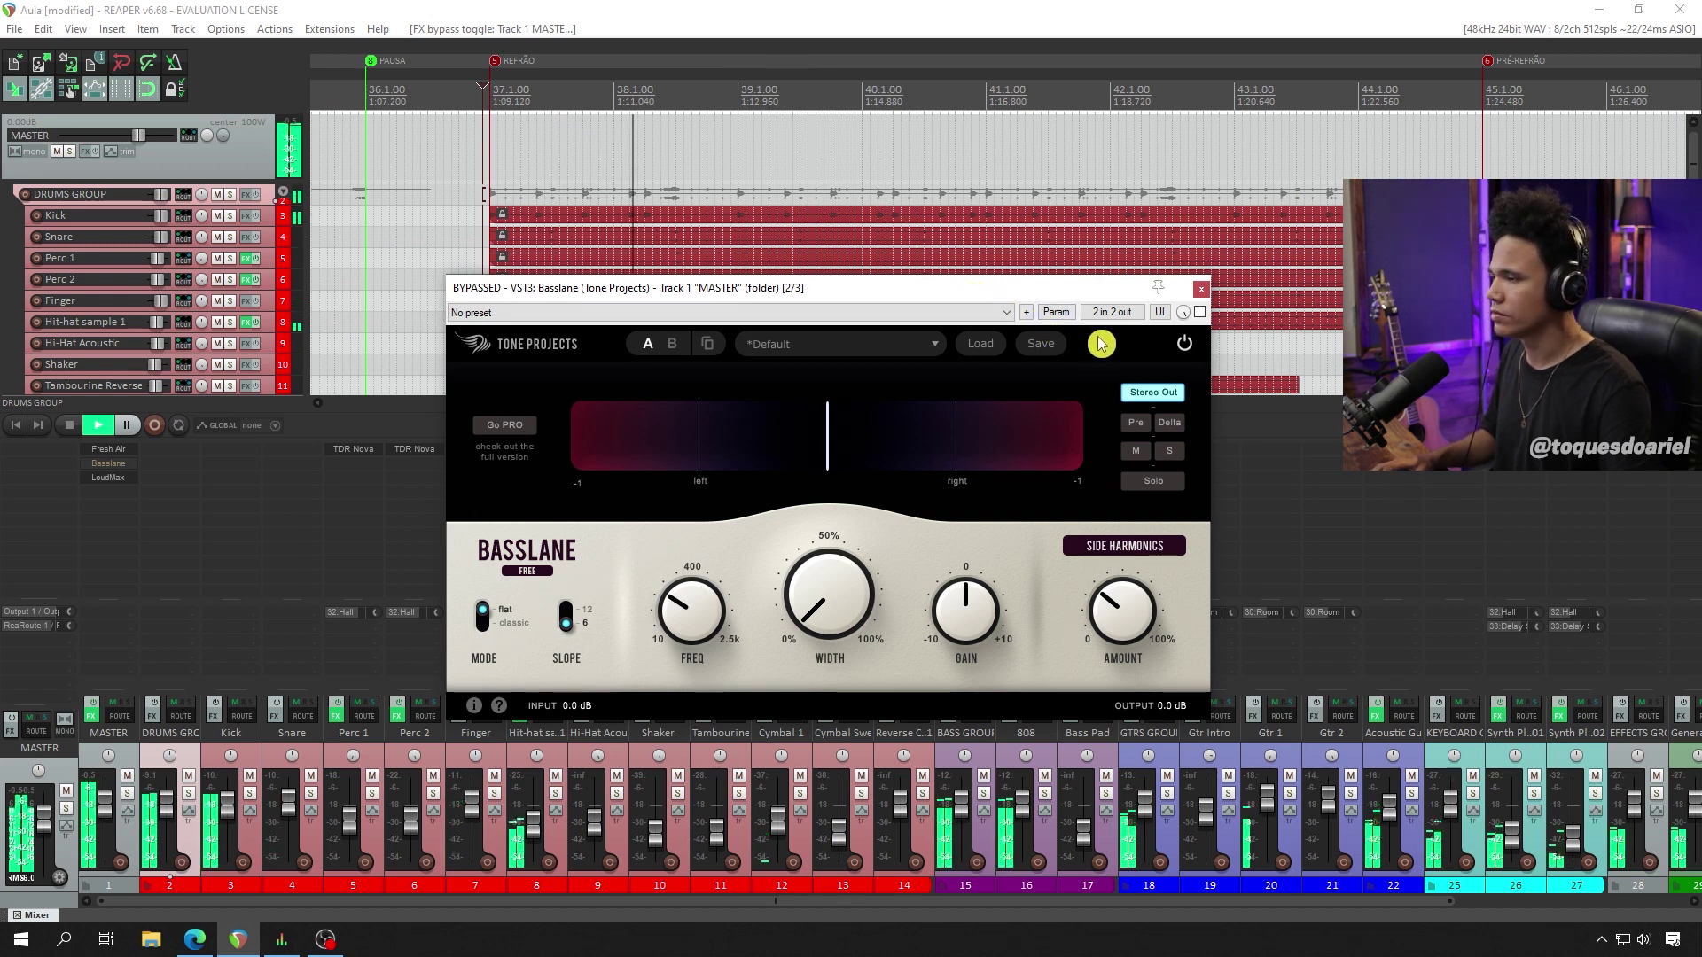
key(space)
click(1201, 314)
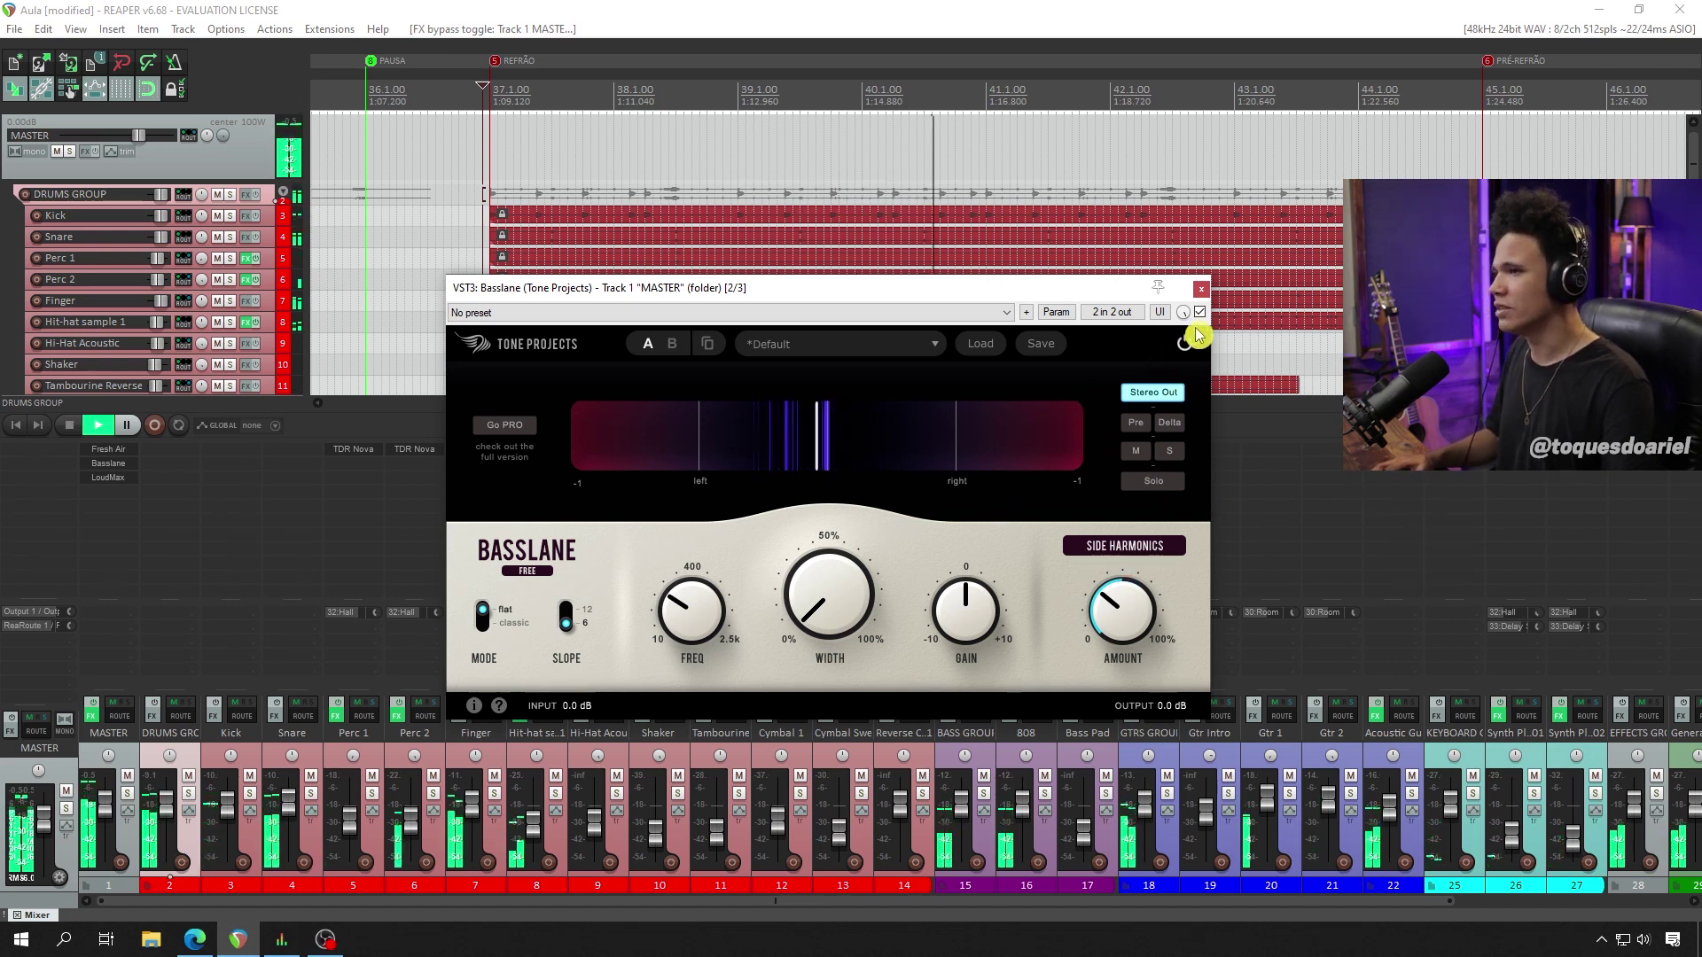
click(1199, 313)
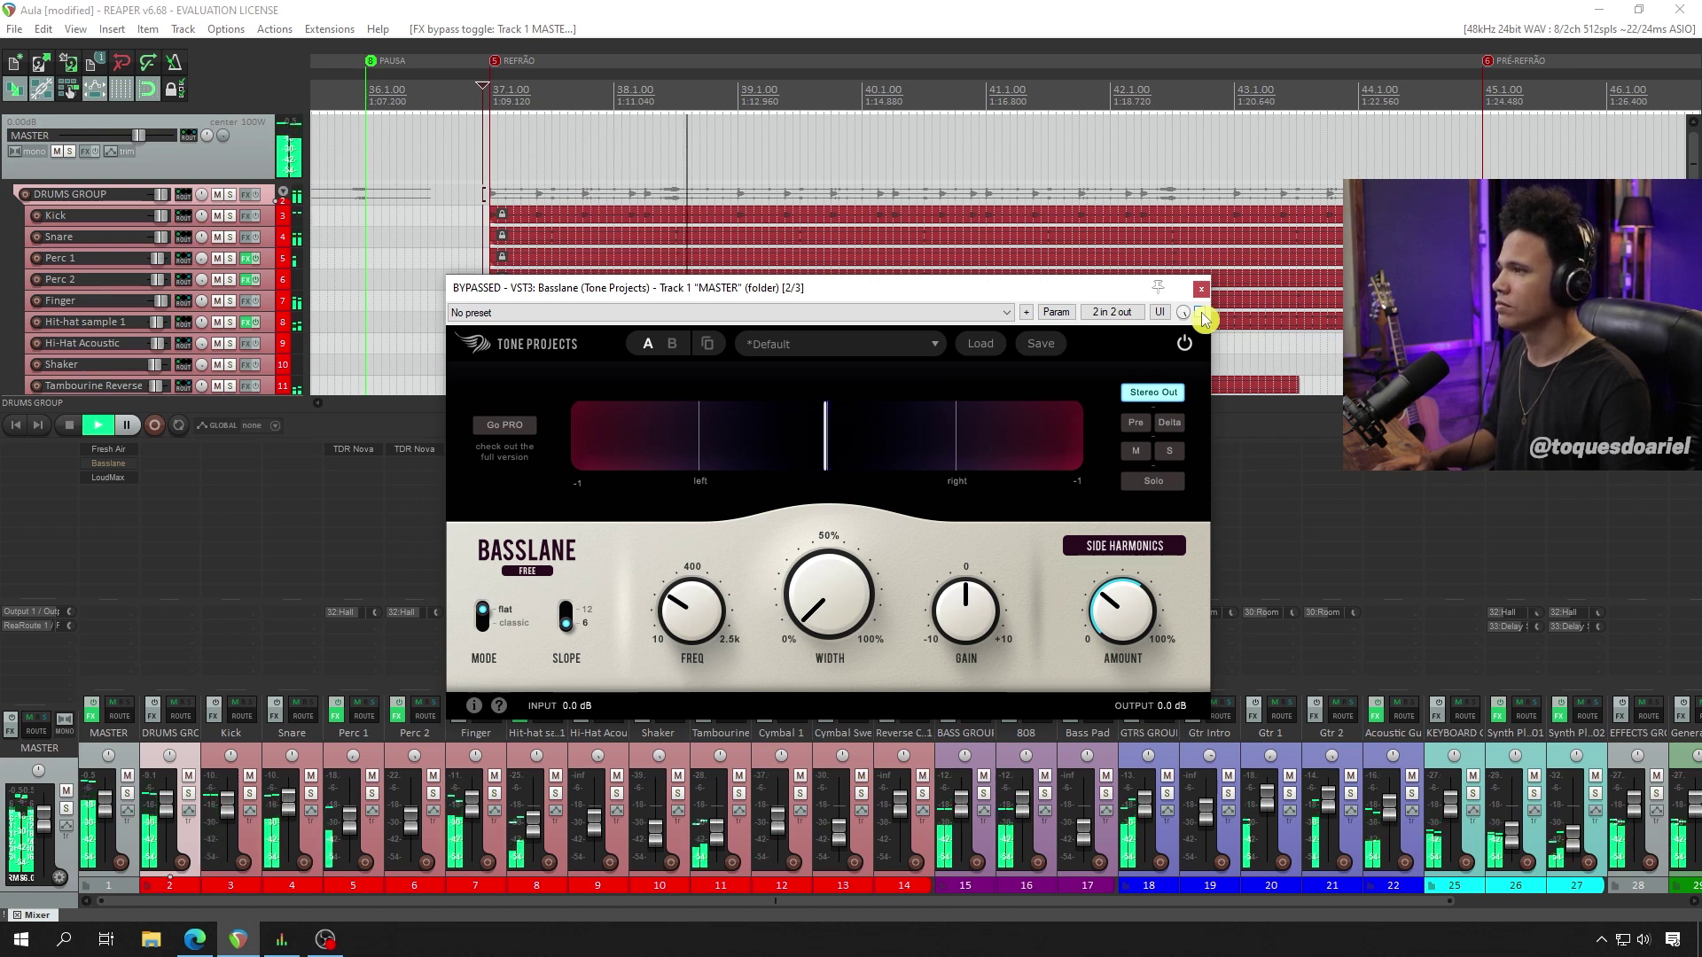
click(1200, 312)
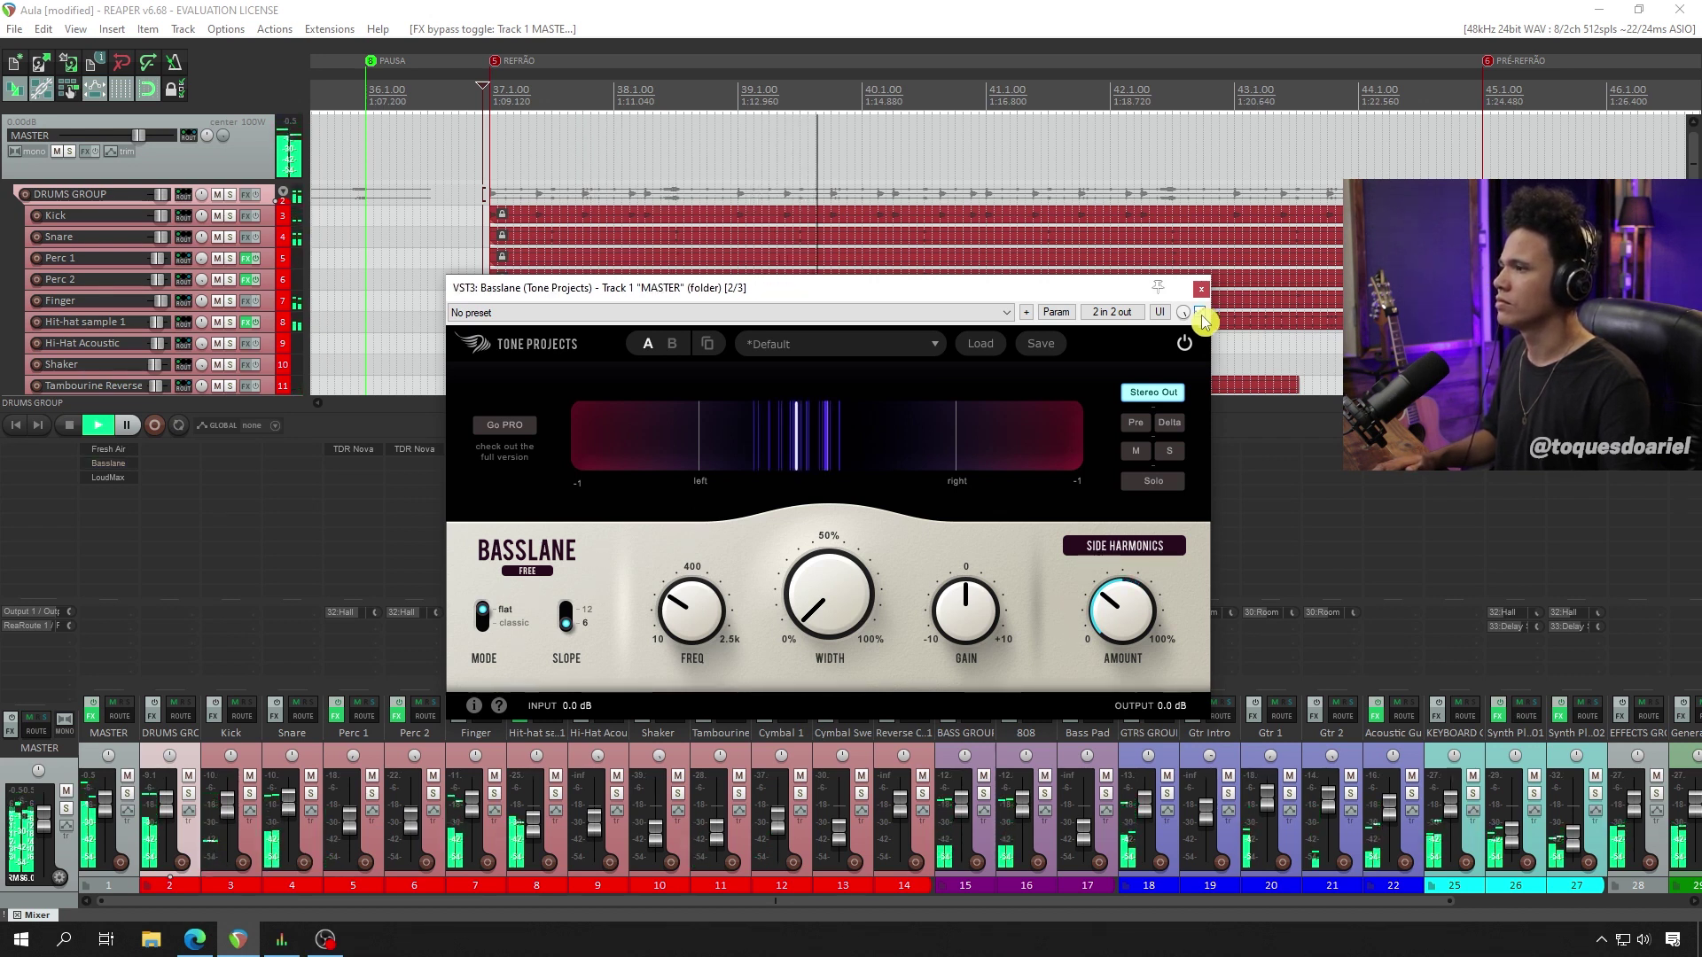
- Lower the Side Harmonics Amount to about a fifth, keep Basslane's Width at 0%, and stop playback
drag(1122, 612, 1113, 650)
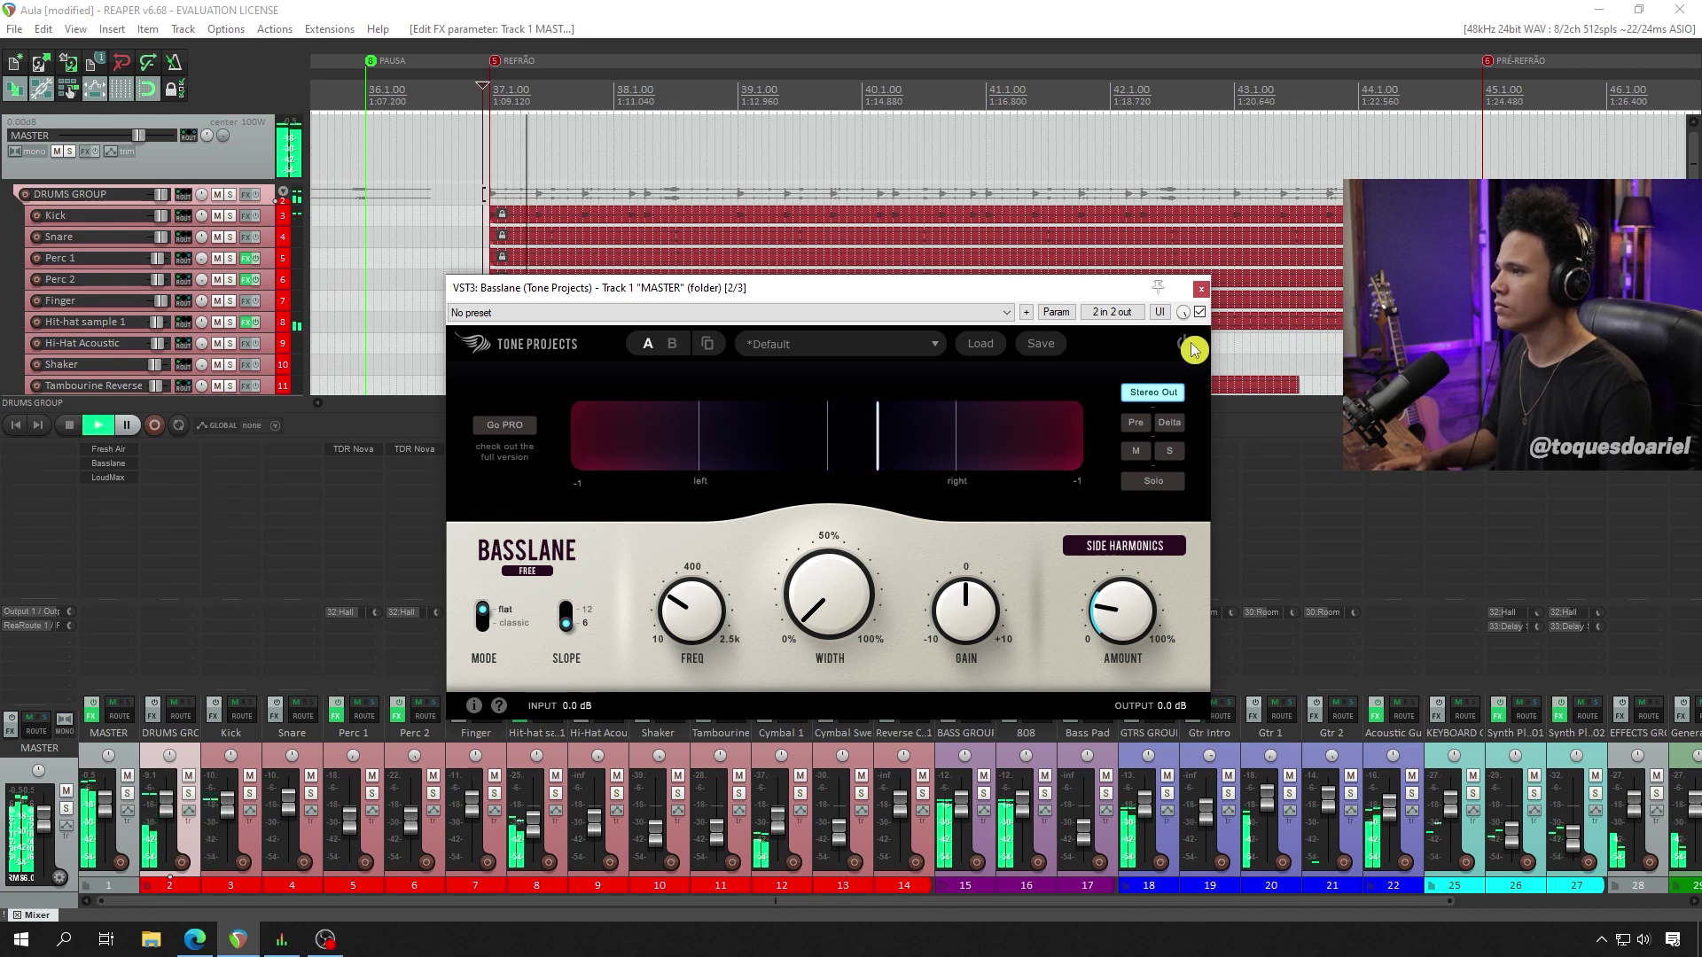
drag(864, 589, 779, 695)
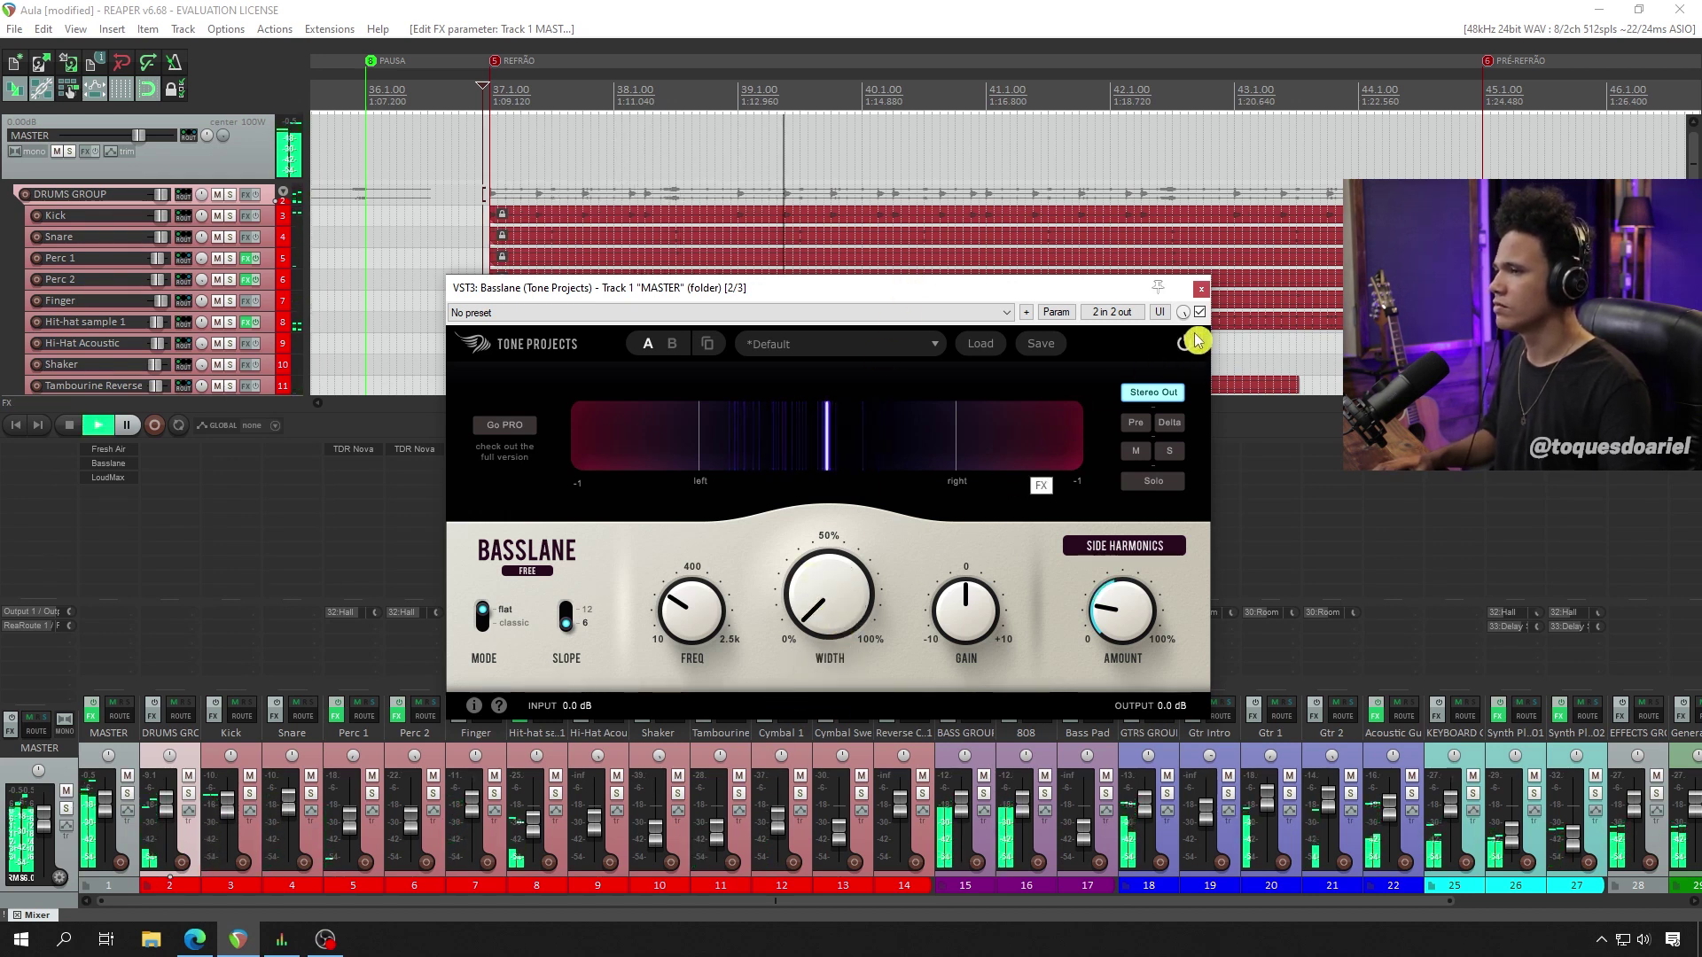
key(space)
- Play the mix while trying Basslane's Freq at just under 400 Hz, return it to about 100 Hz, and stop playback
mouse_move(688, 596)
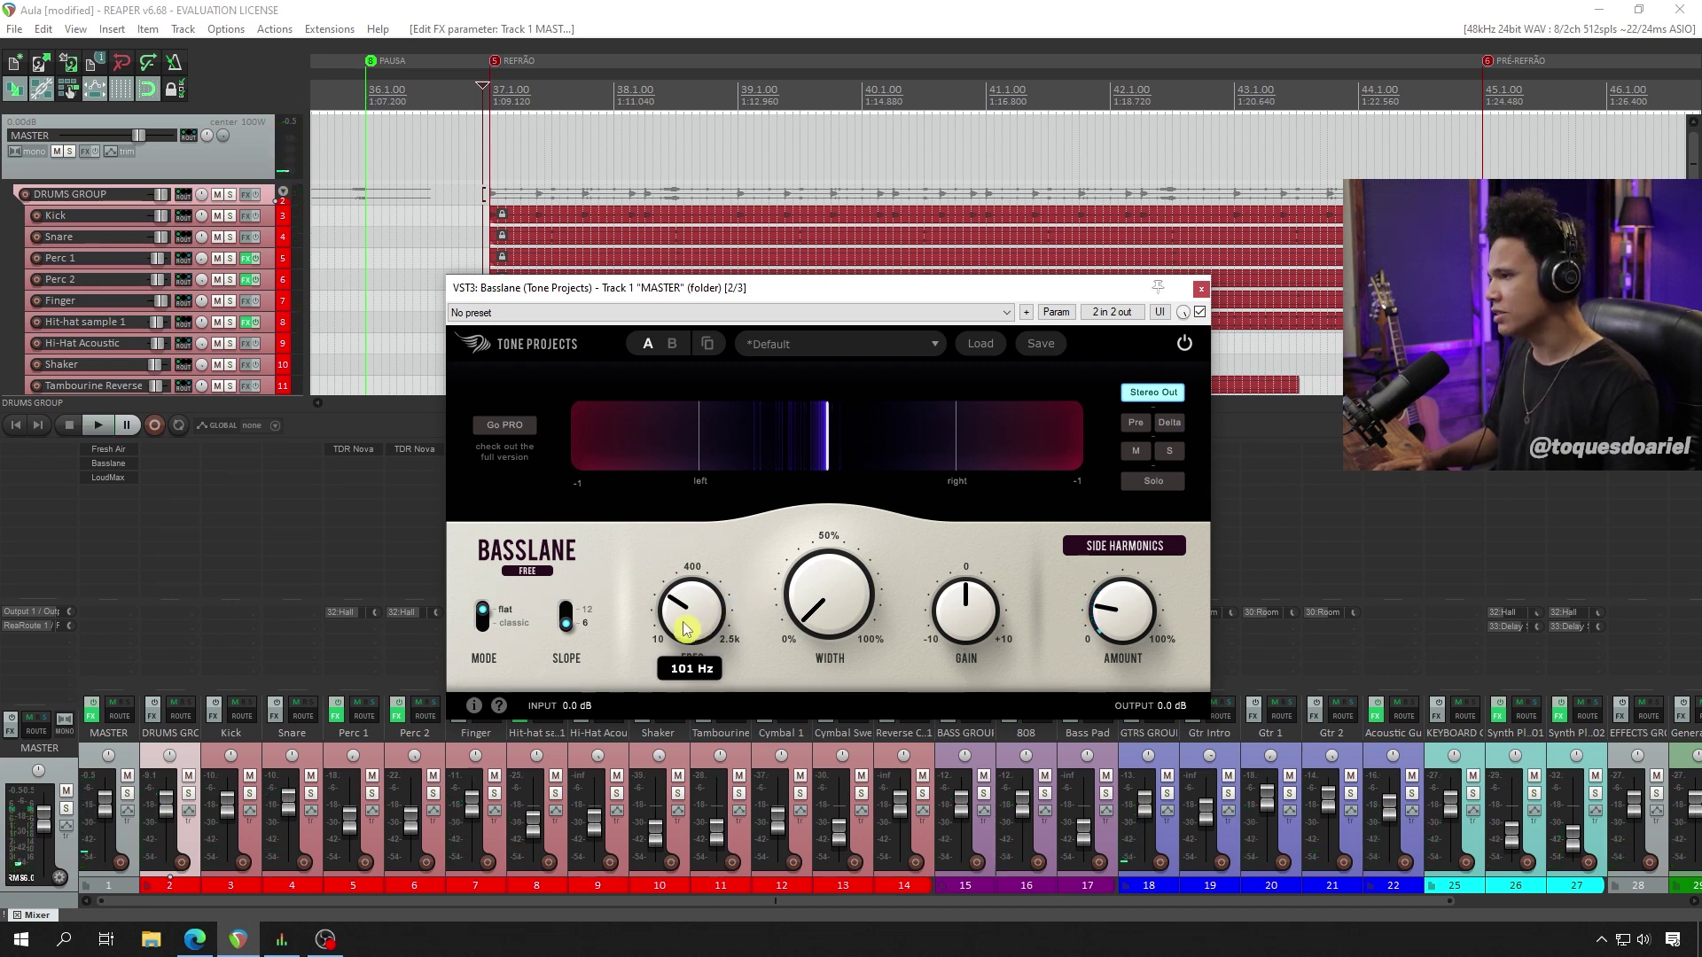
key(space)
drag(696, 628, 707, 559)
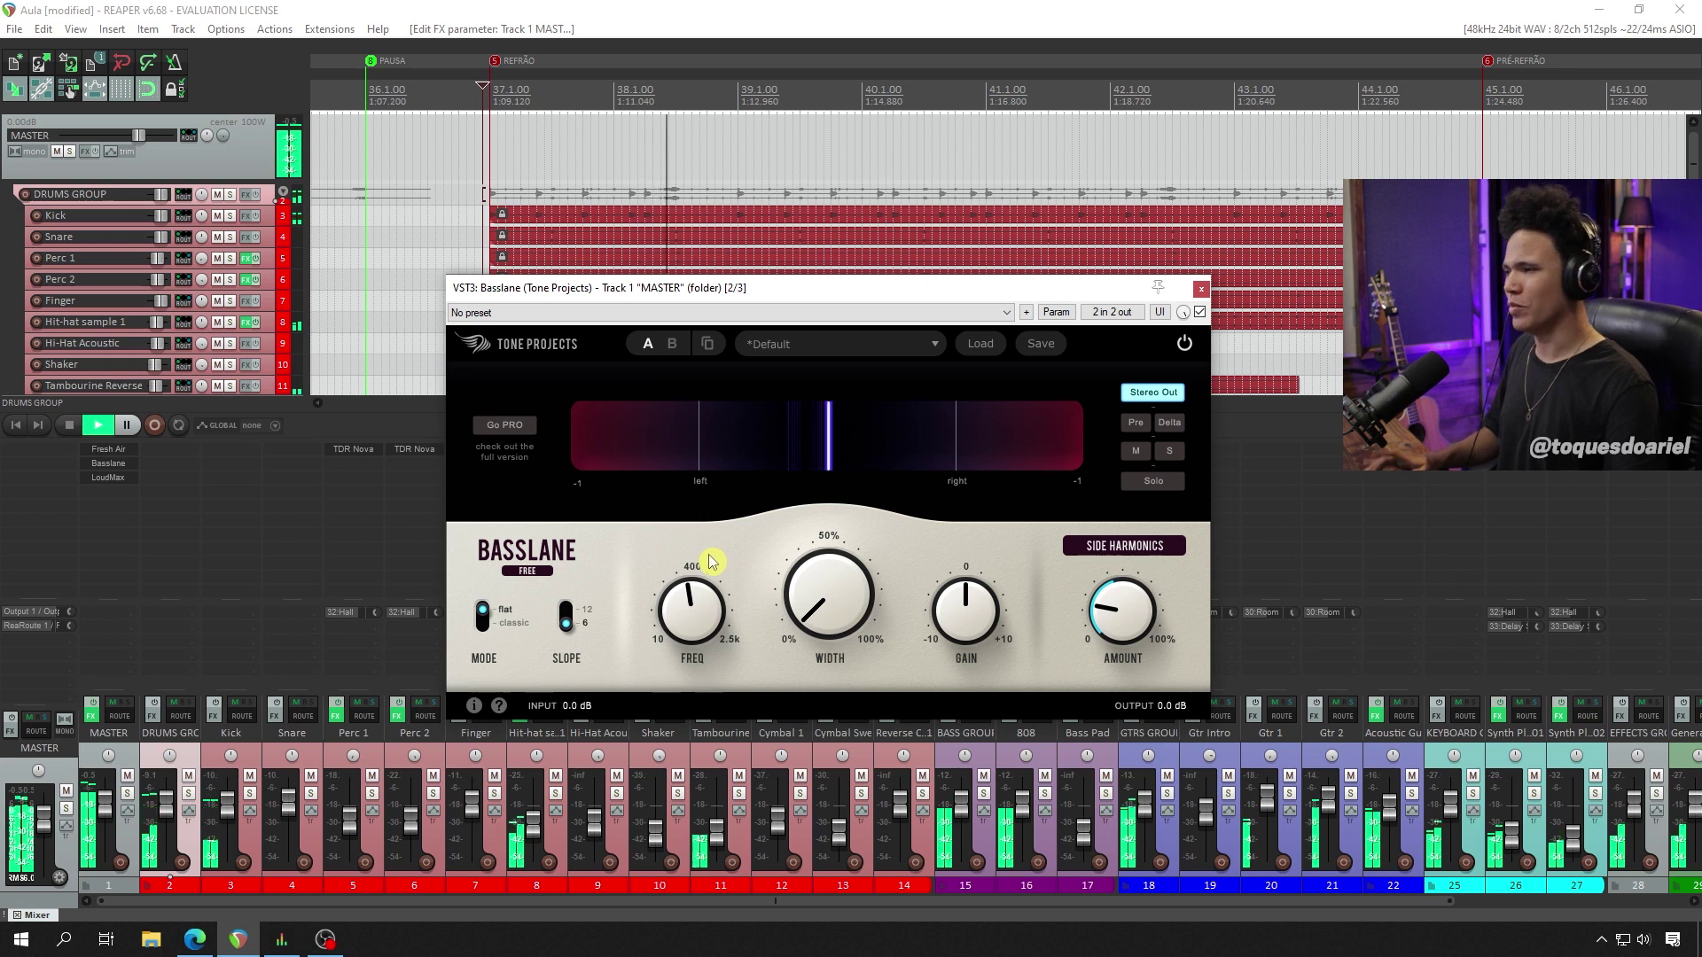
mouse_move(688, 600)
drag(687, 621, 633, 694)
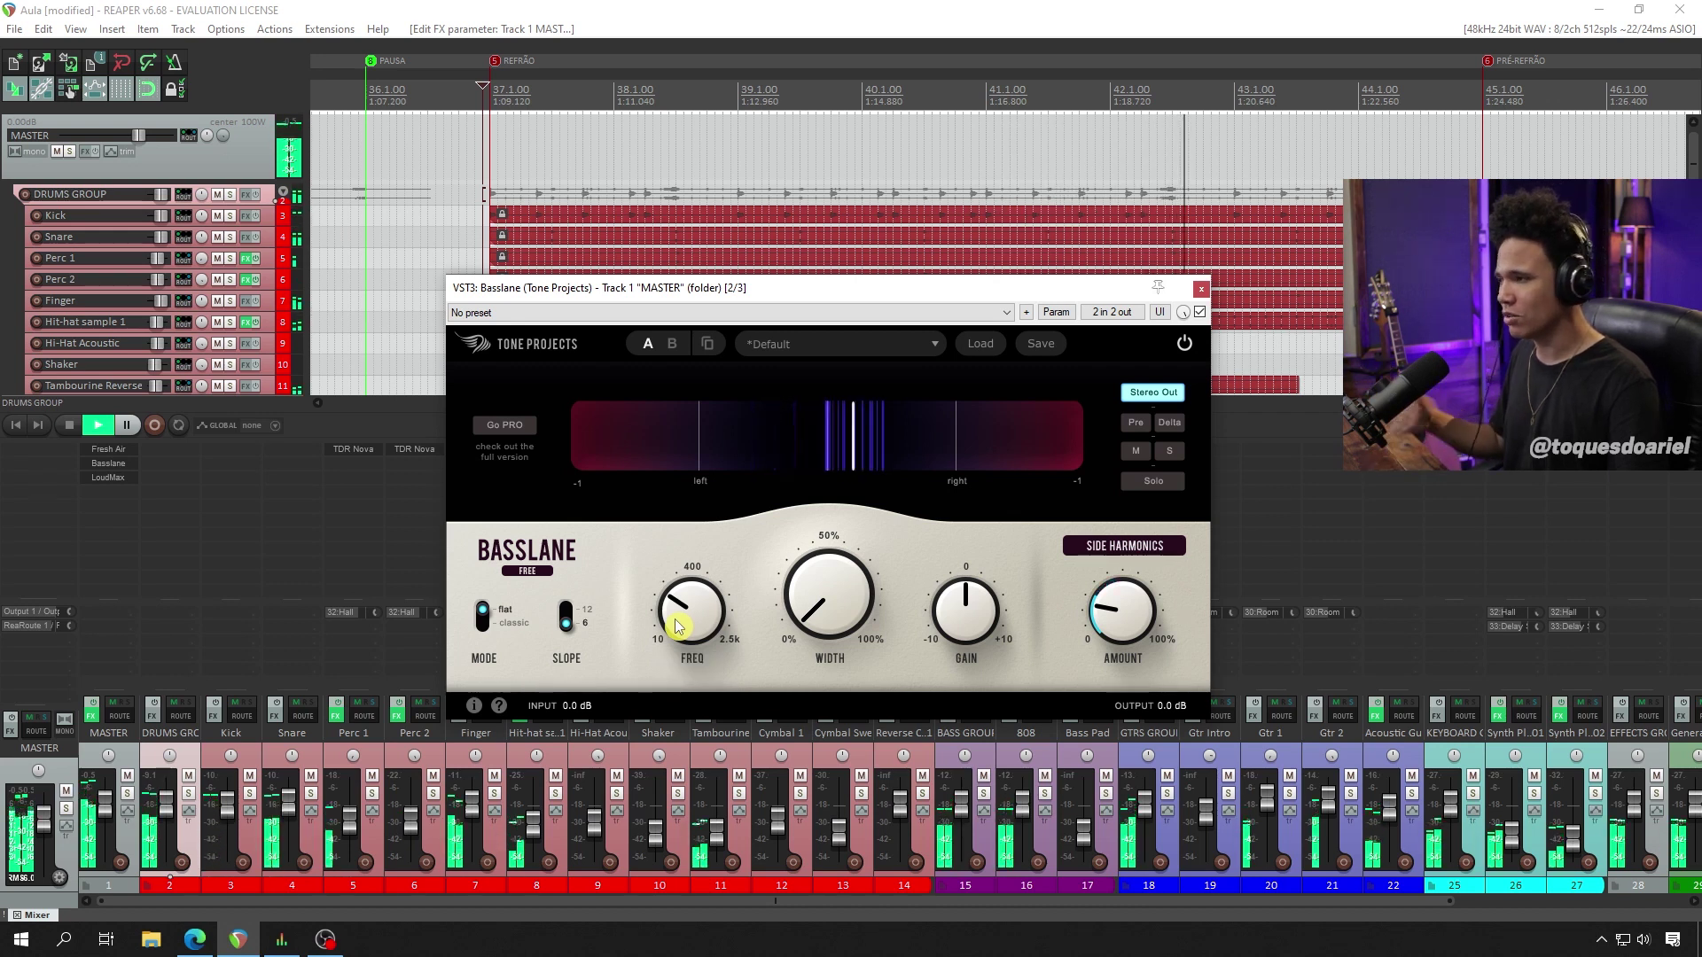
key(space)
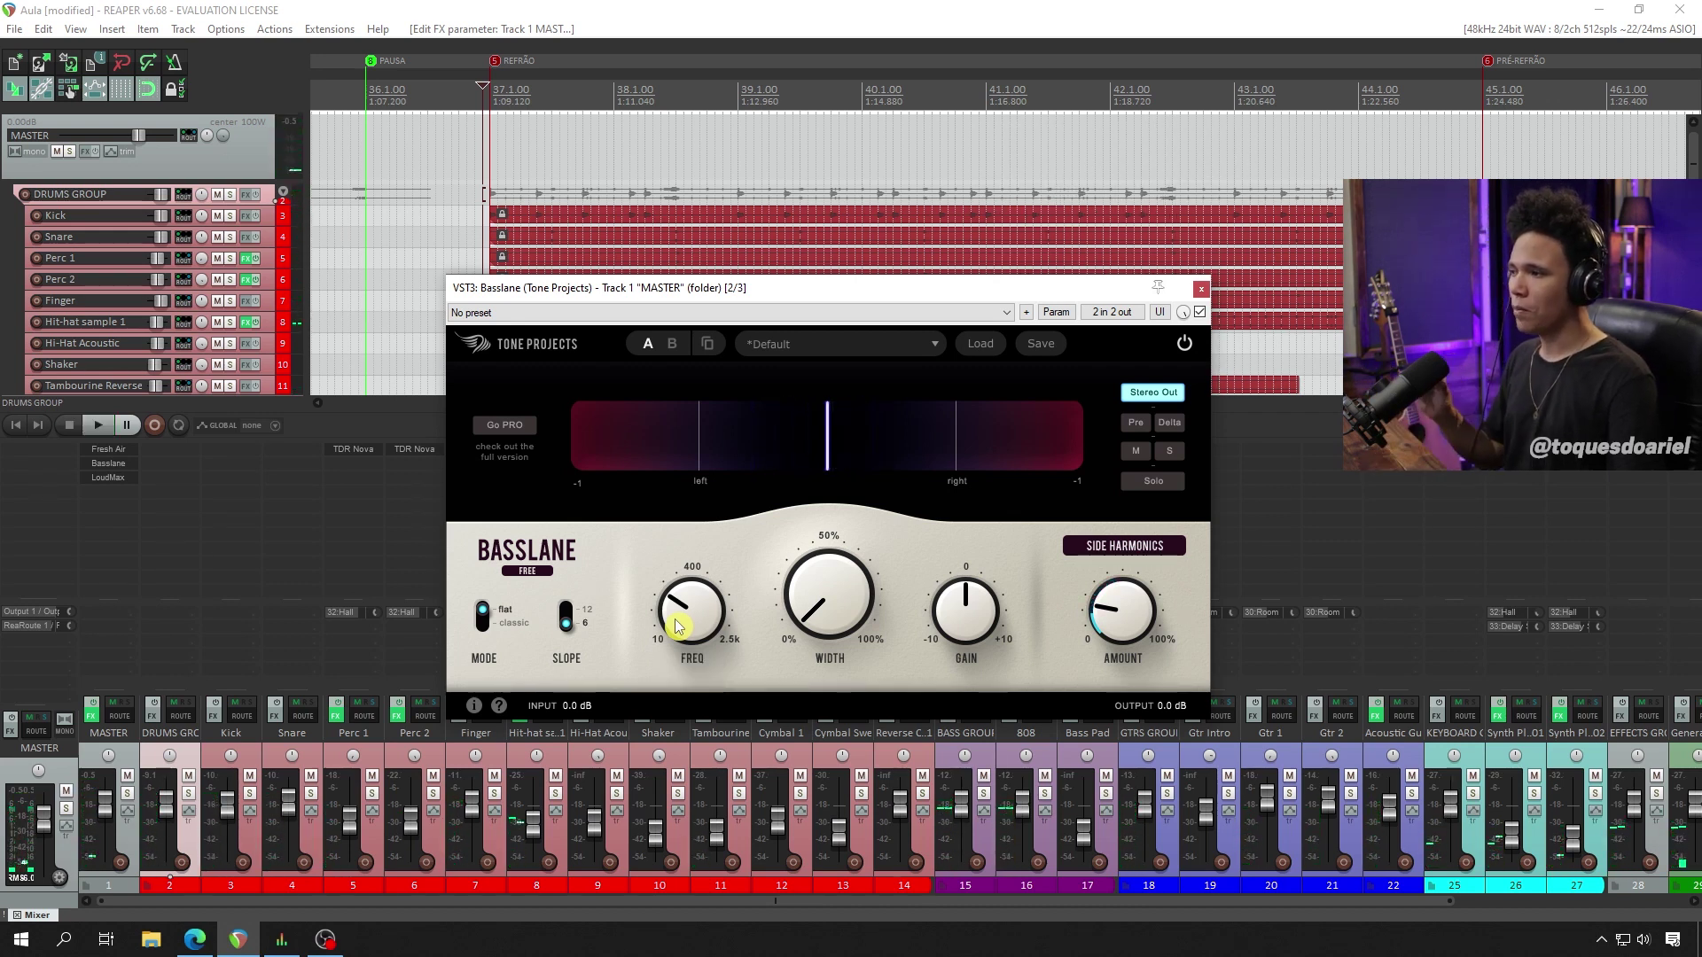